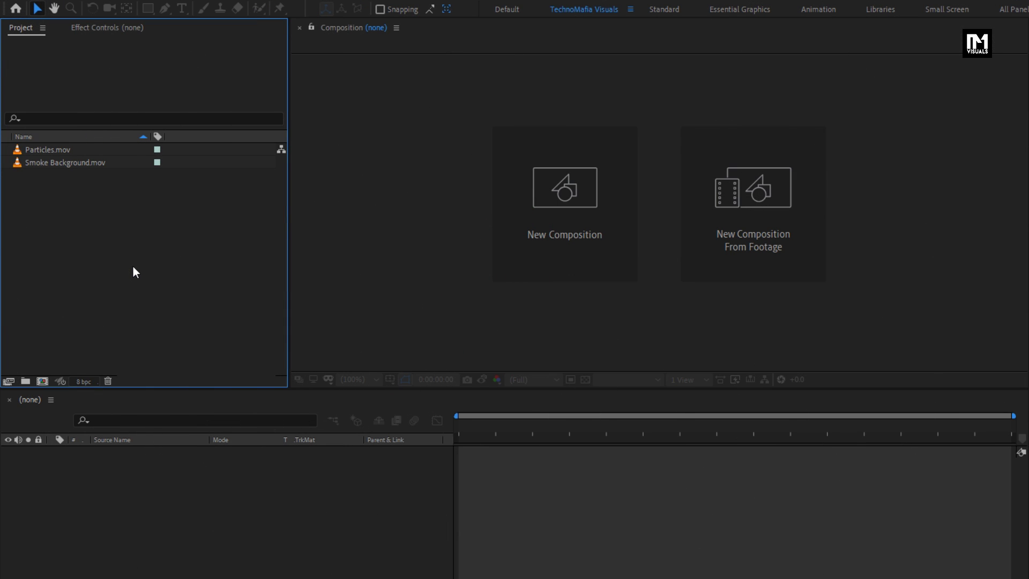
# Create a 1920 x 1080 composition named Slide_1 at 30 fps with a duration of 4 seconds.
pyautogui.click(56, 151)
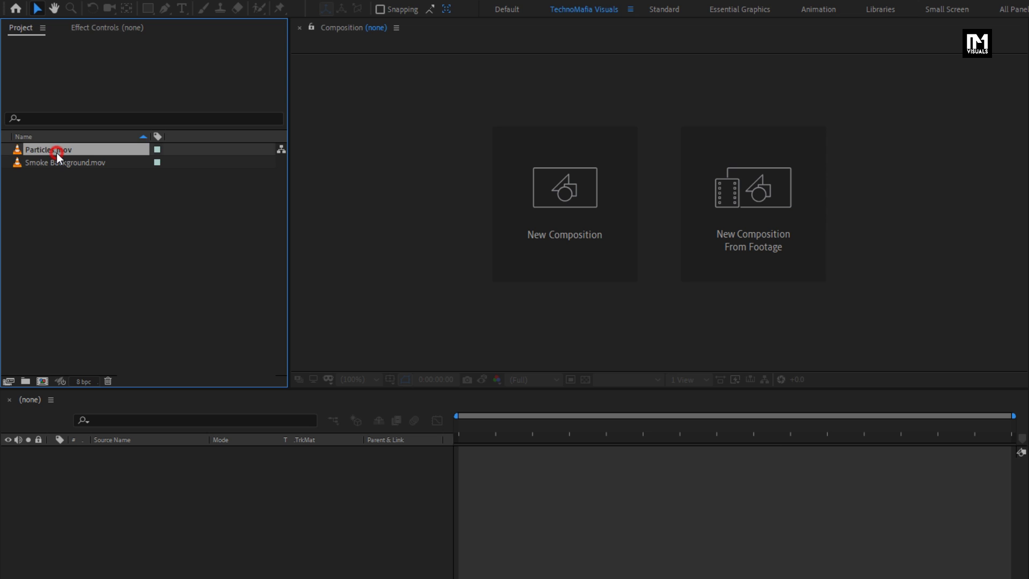
pyautogui.click(82, 162)
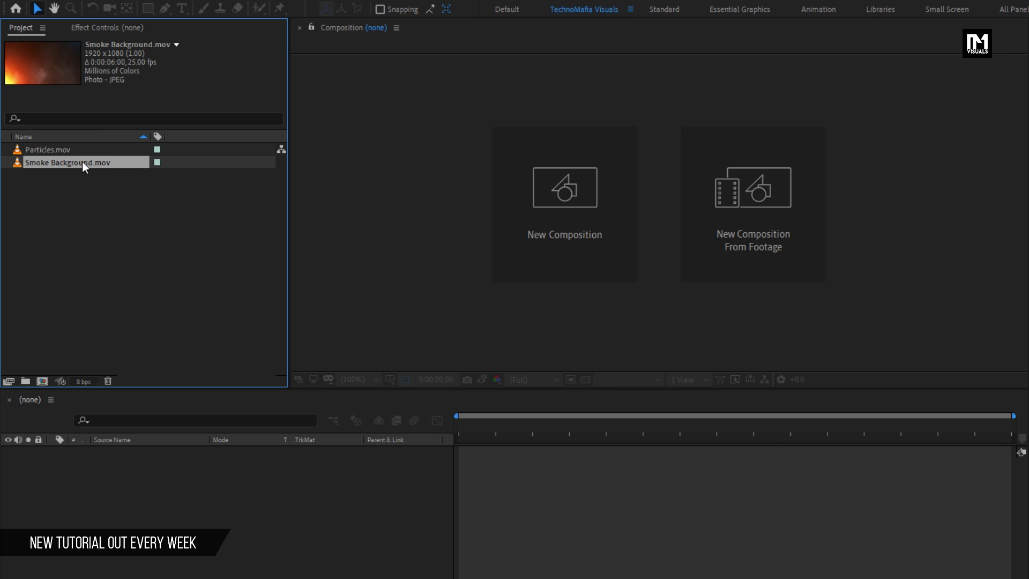
pyautogui.click(563, 173)
pyautogui.write('Slide_1')
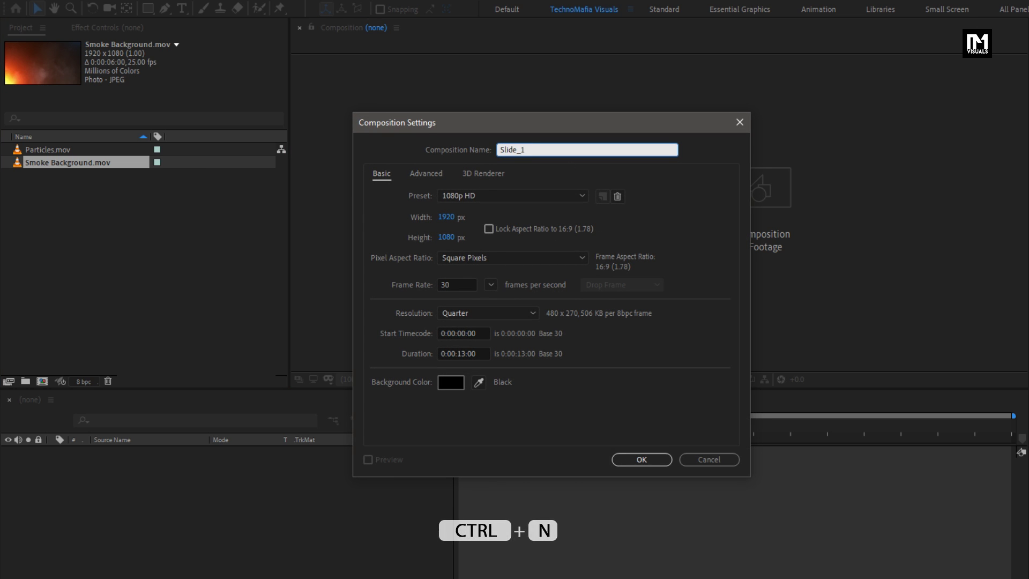
pyautogui.click(465, 350)
pyautogui.press('BackSpace')
pyautogui.press('BackSpace')
pyautogui.write('04')
pyautogui.click(622, 458)
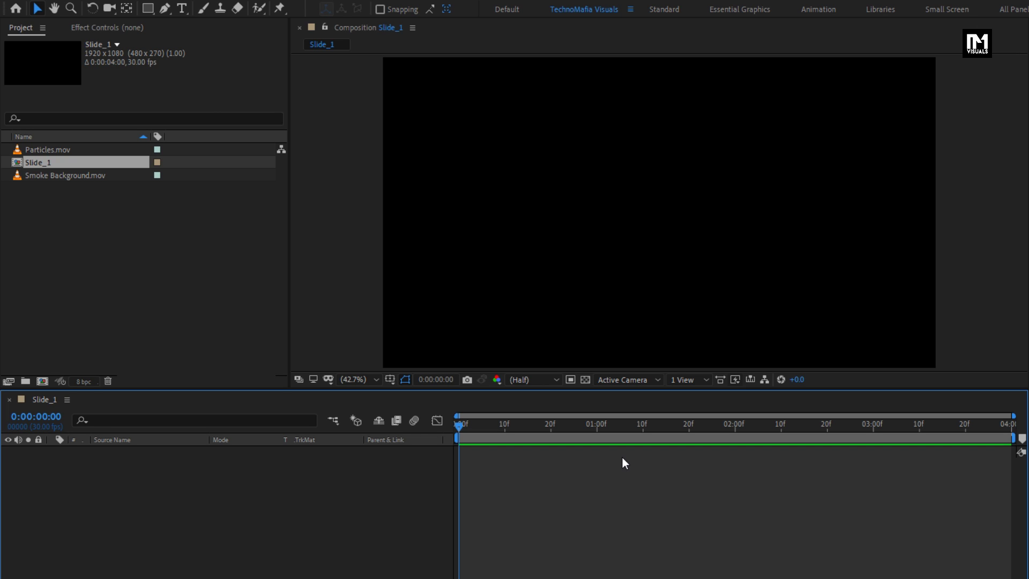
# Add a text layer reading CINEMATIC to the Slide_1 composition.
pyautogui.click(182, 9)
pyautogui.click(622, 227)
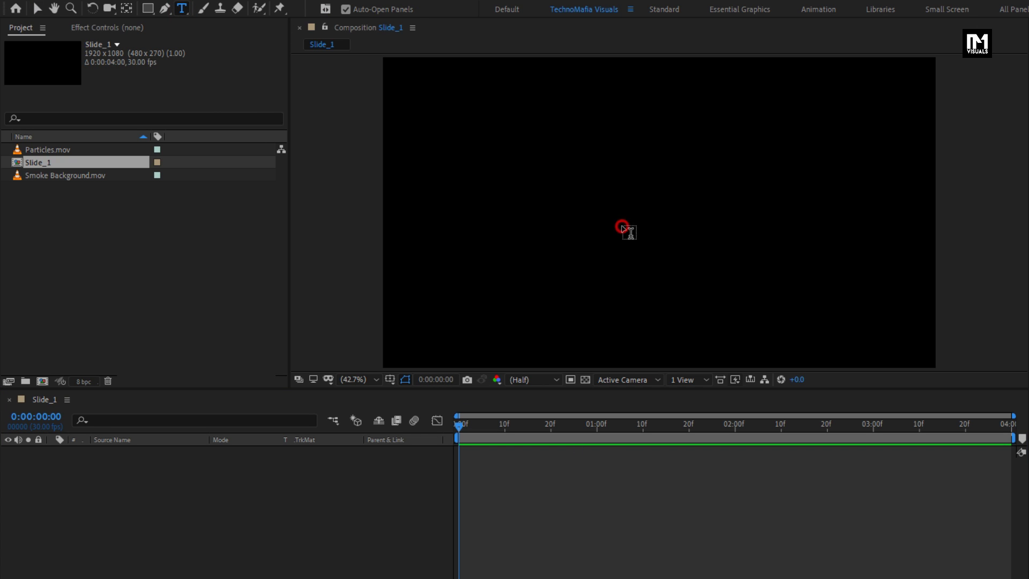
pyautogui.write('CINEMATI')
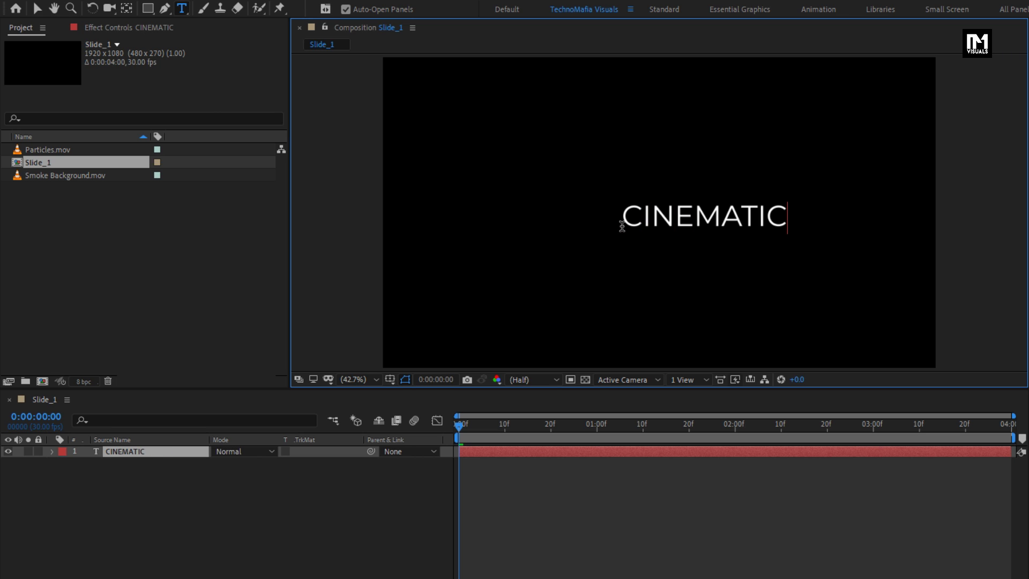
pyautogui.write('C')
pyautogui.press('Escape')
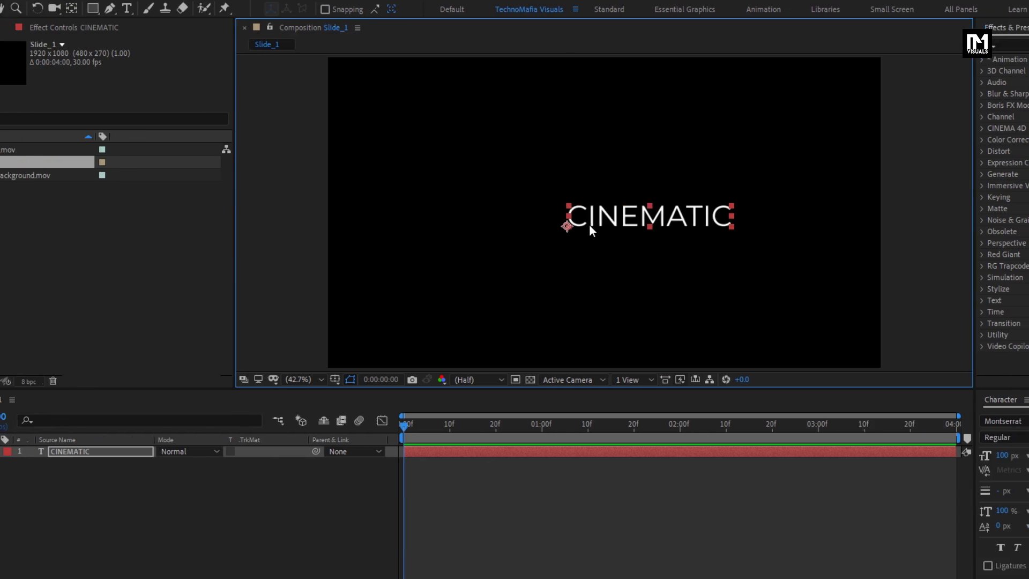
# Set the CINEMATIC text's font style to Montserrat Bold and enlarge its font size.
pyautogui.click(925, 438)
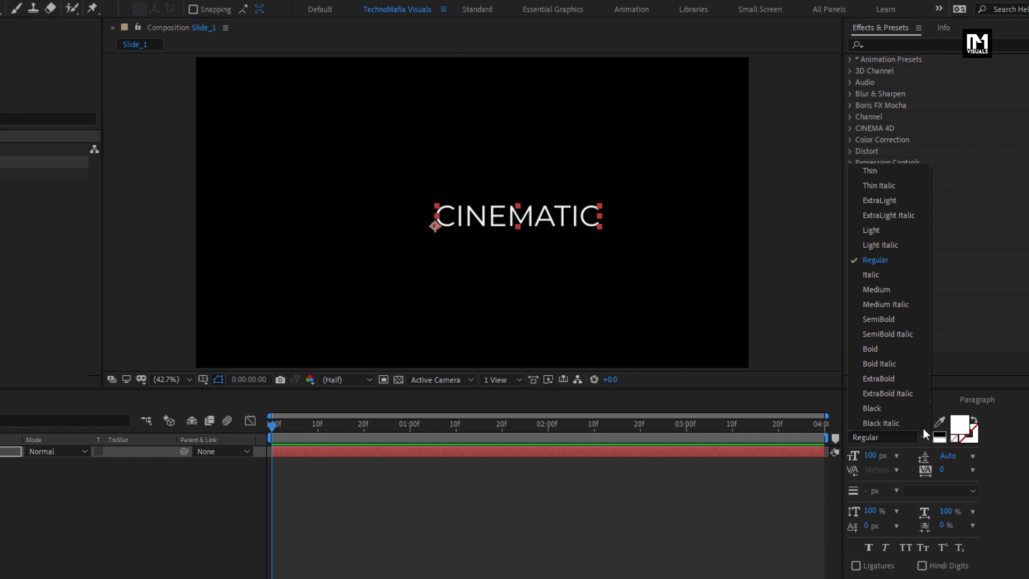
pyautogui.click(880, 379)
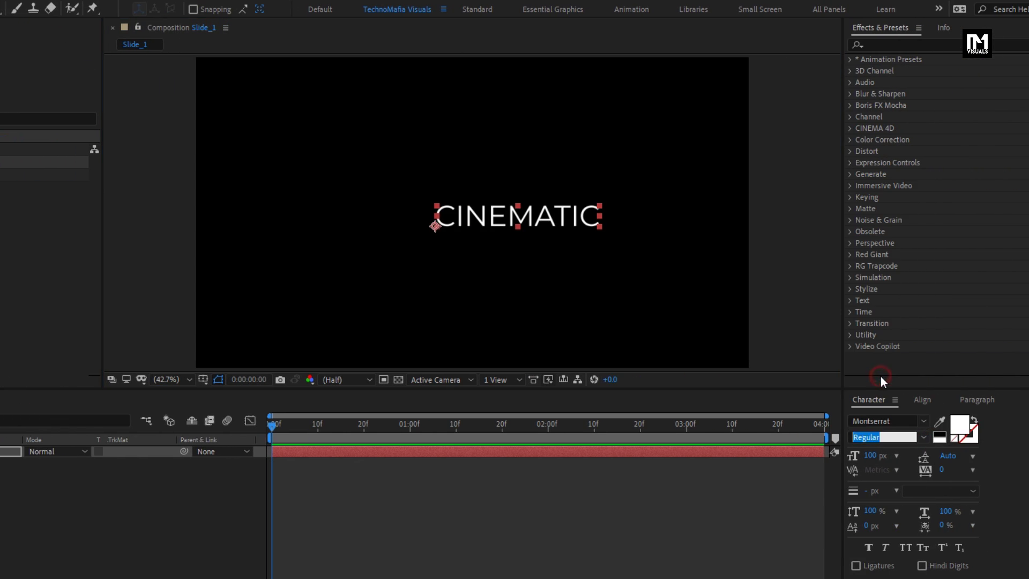
pyautogui.click(922, 437)
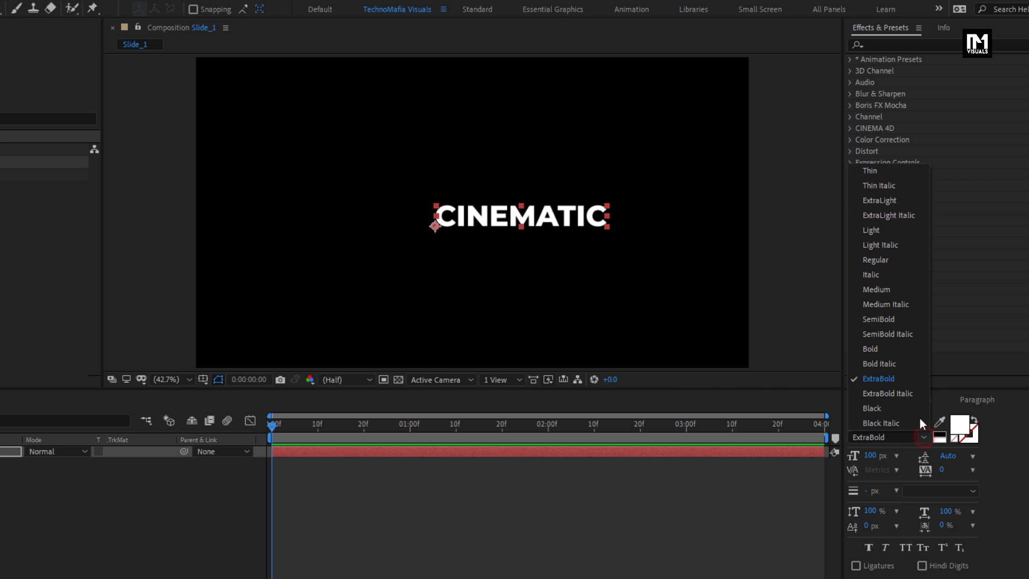
pyautogui.click(885, 349)
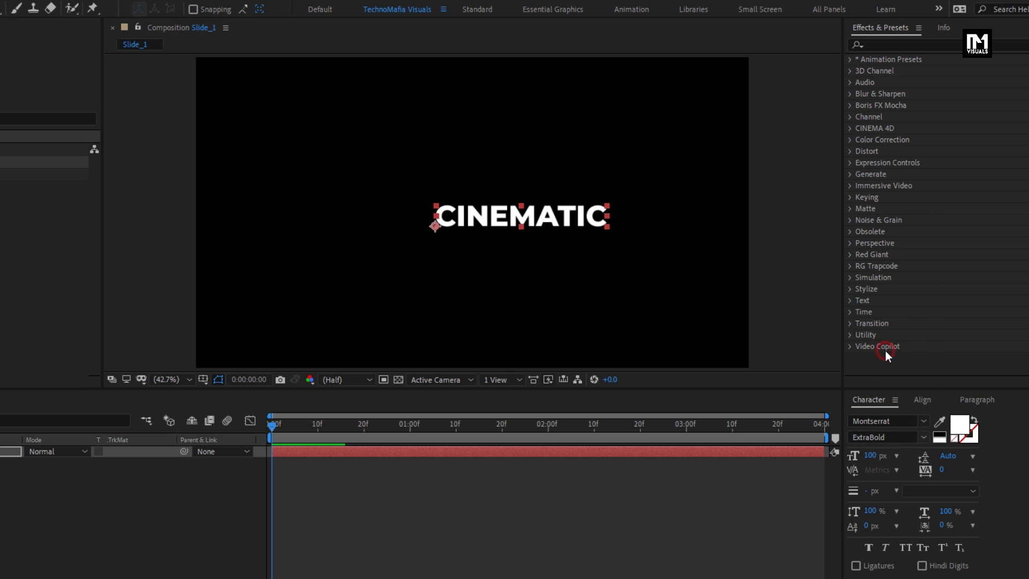
pyautogui.moveTo(870, 456); pyautogui.dragTo(905, 455)
# Center the CINEMATIC layer horizontally and vertically in the composition and set its paragraph alignment to centered.
pyautogui.click(918, 401)
pyautogui.click(880, 433)
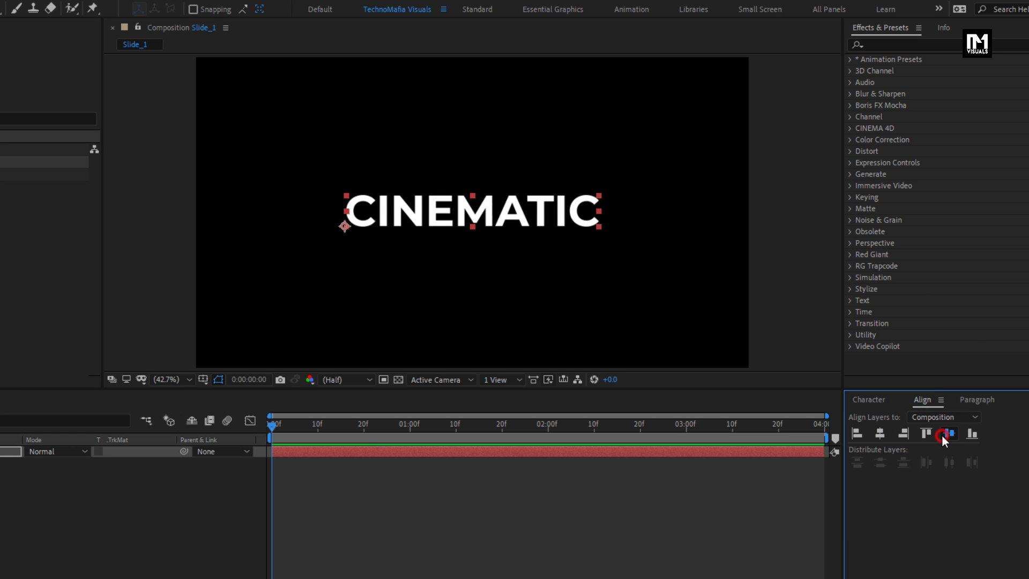
pyautogui.click(943, 434)
pyautogui.click(972, 401)
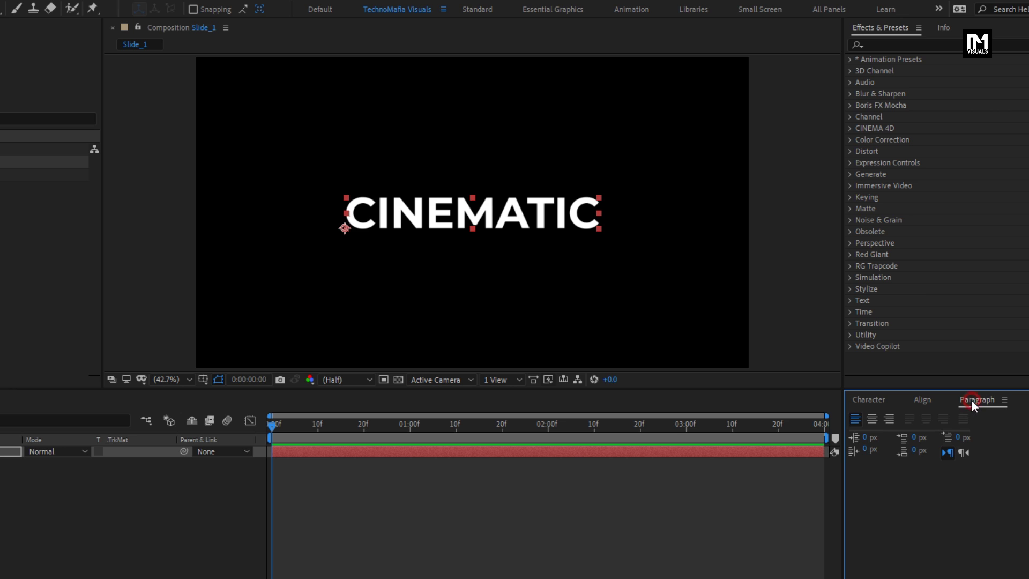
pyautogui.click(871, 421)
pyautogui.click(930, 399)
pyautogui.click(880, 434)
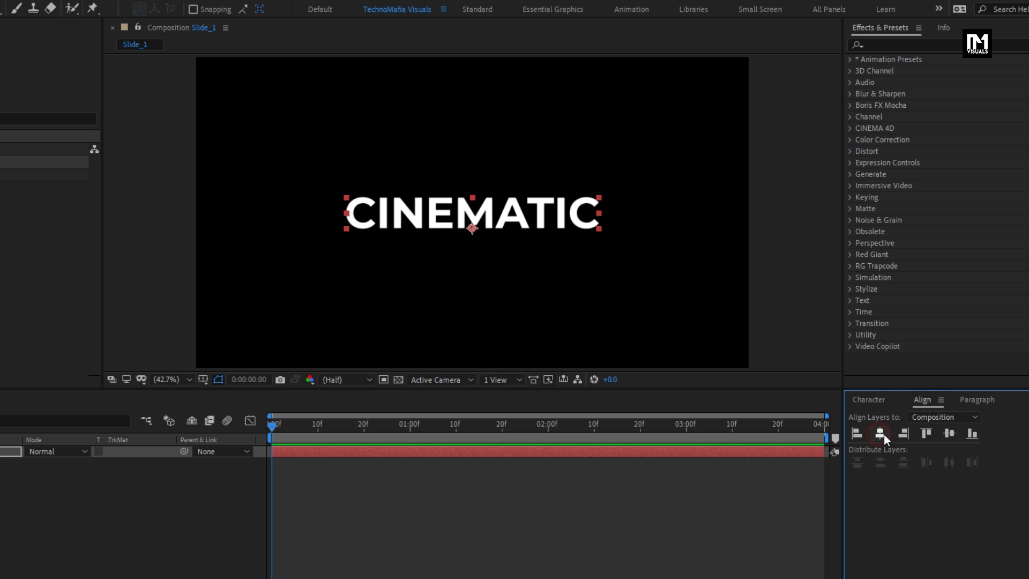
# Add a Tracking animator to the CINEMATIC text layer.
pyautogui.click(15, 454)
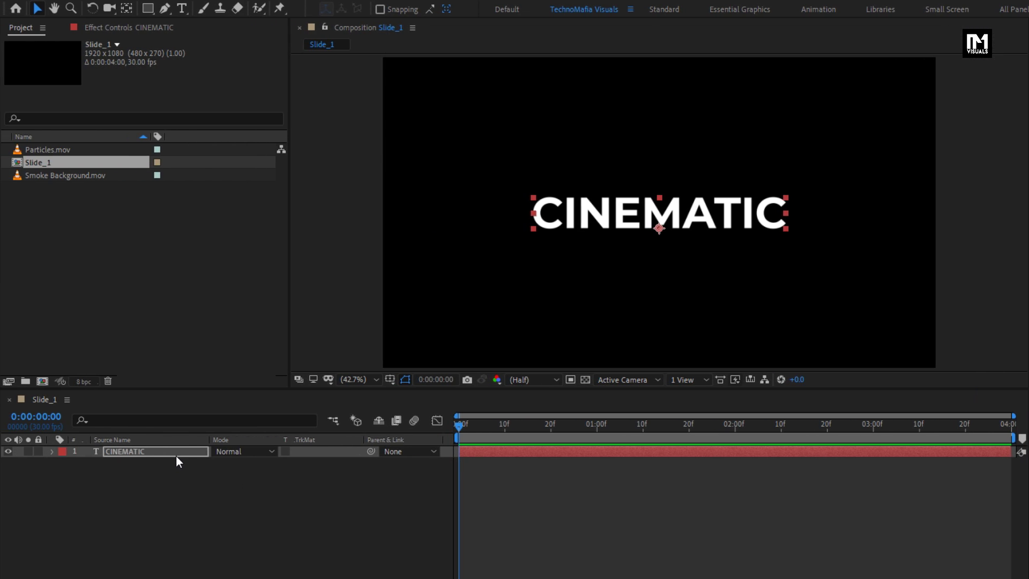
pyautogui.click(52, 452)
pyautogui.click(356, 463)
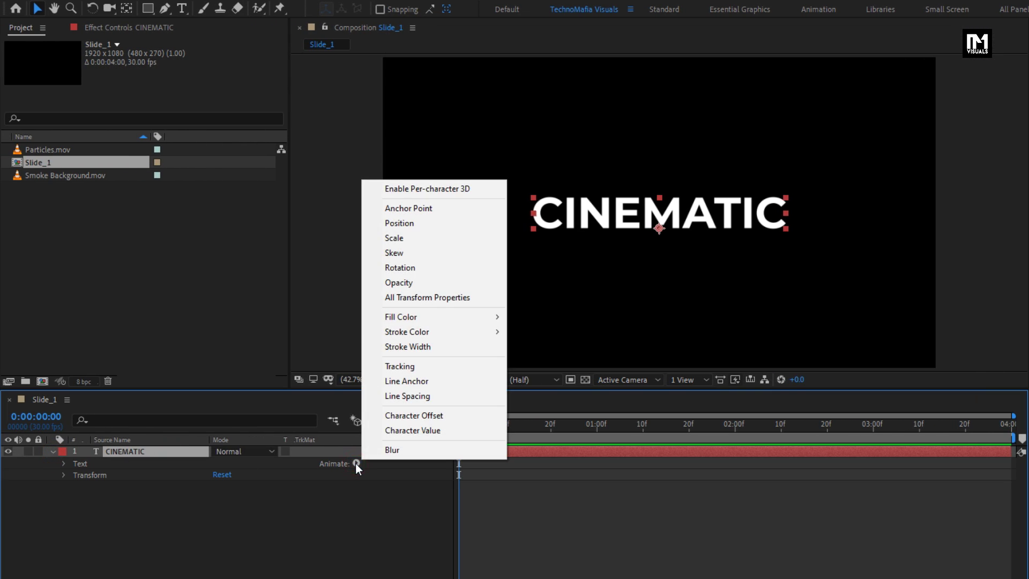
pyautogui.click(388, 371)
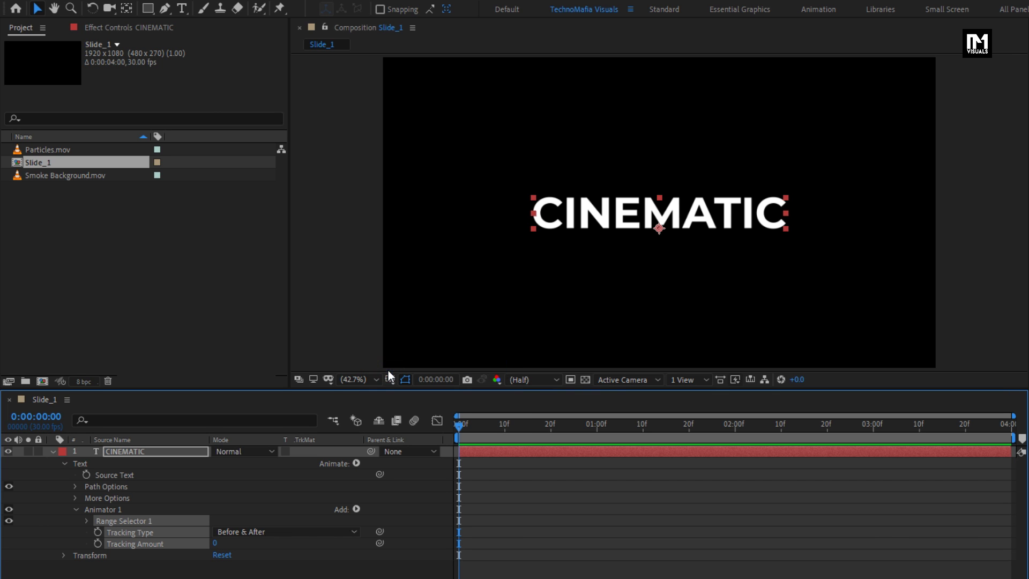
pyautogui.click(203, 575)
# Keyframe the text's Tracking Amount from 15 at 0:00:00:00 to 0 at 0:00:03:29 and scrub to 0:00:00:08.
pyautogui.moveTo(772, 425); pyautogui.dragTo(1013, 432)
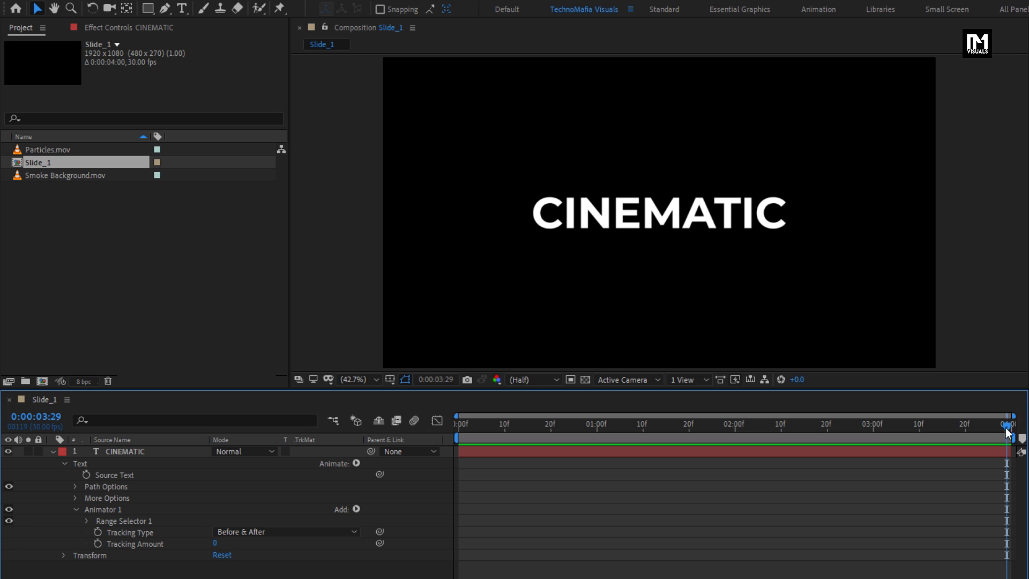
pyautogui.click(98, 543)
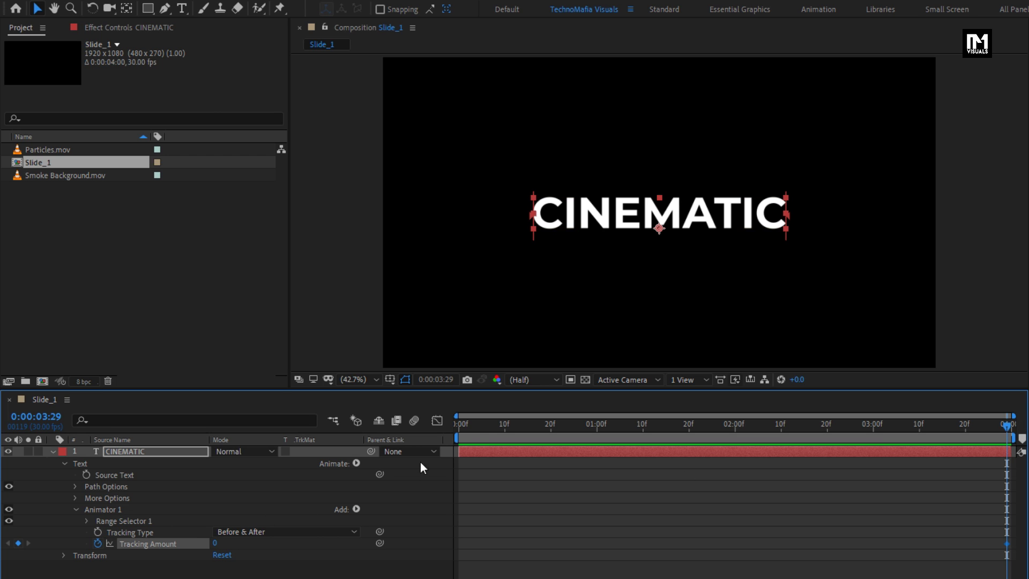
pyautogui.click(453, 427)
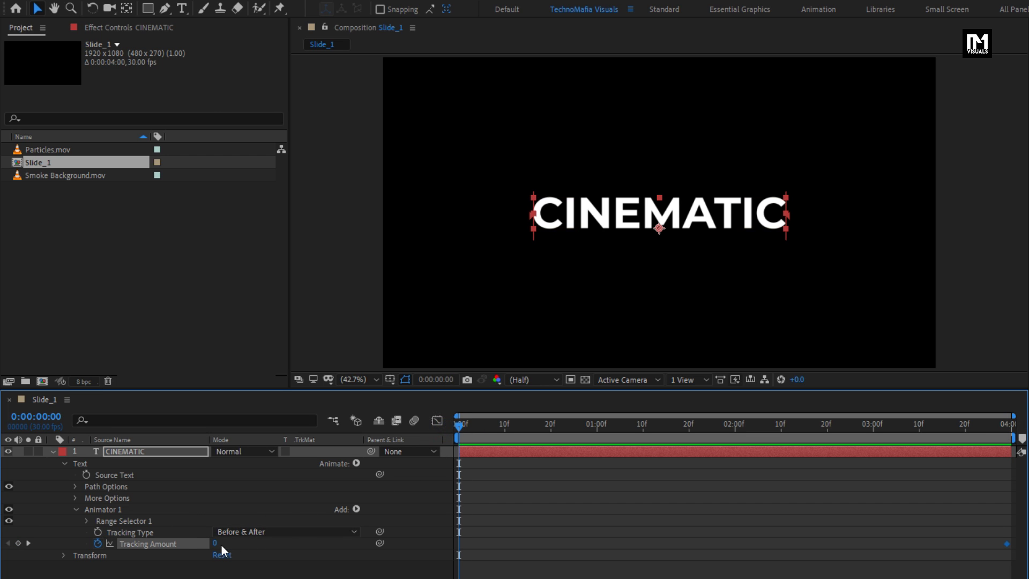
pyautogui.moveTo(216, 543); pyautogui.dragTo(236, 544)
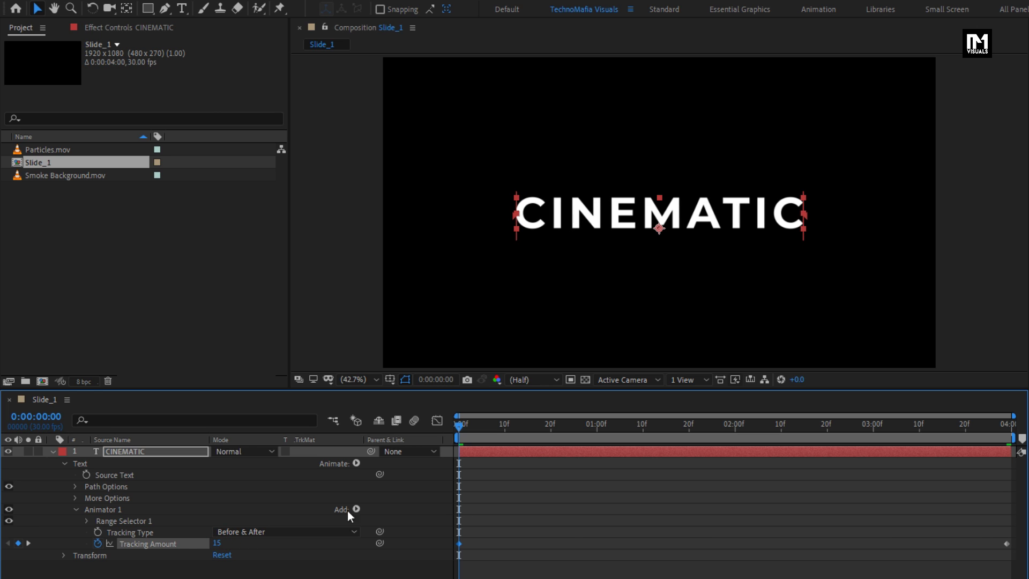
pyautogui.moveTo(464, 424); pyautogui.dragTo(496, 427)
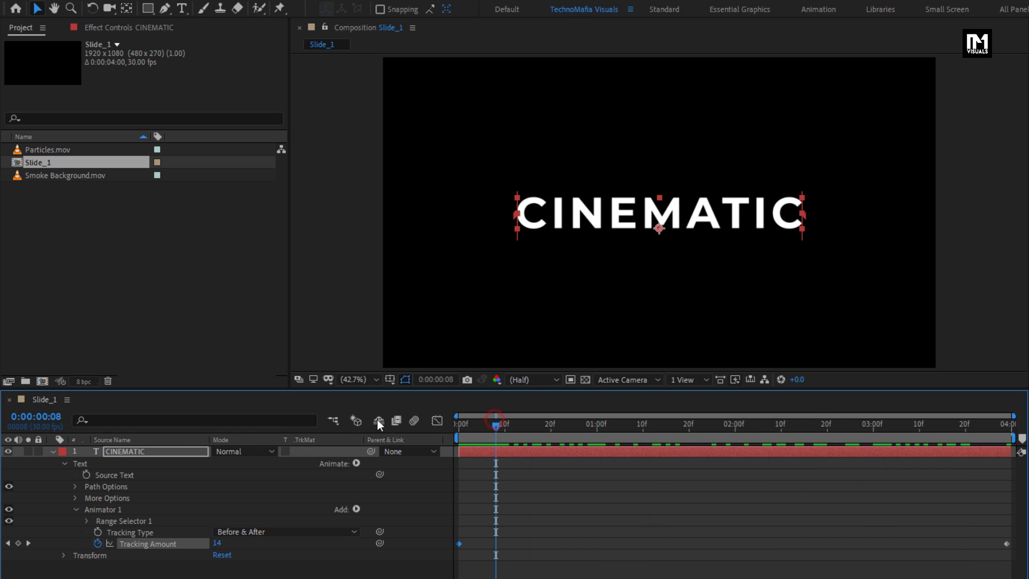
# Collapse the CINEMATIC layer's properties and add a new adjustment layer above it.
pyautogui.click(54, 452)
pyautogui.click(106, 485)
pyautogui.rightClick(106, 486)
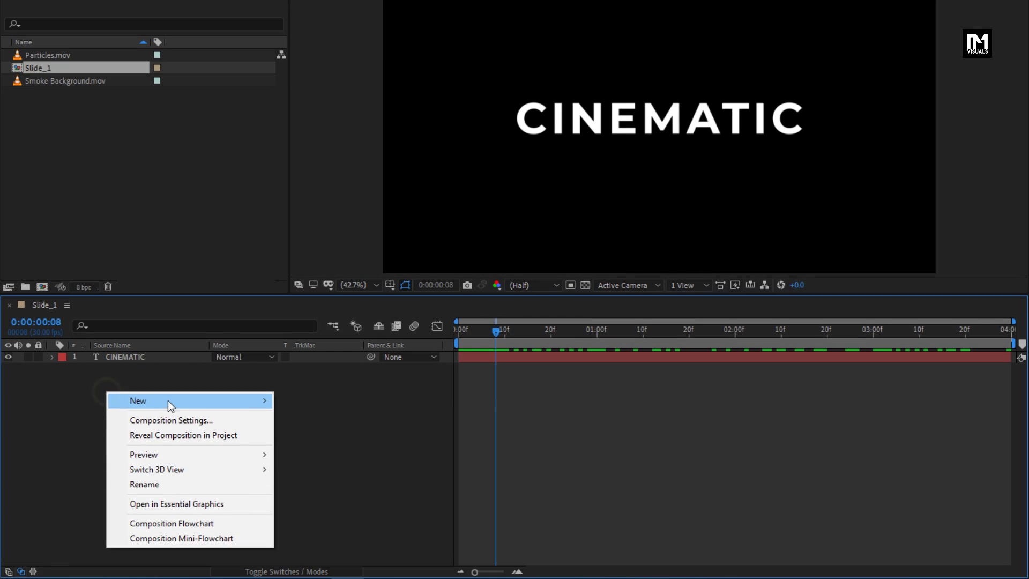
pyautogui.moveTo(156, 401)
pyautogui.click(318, 509)
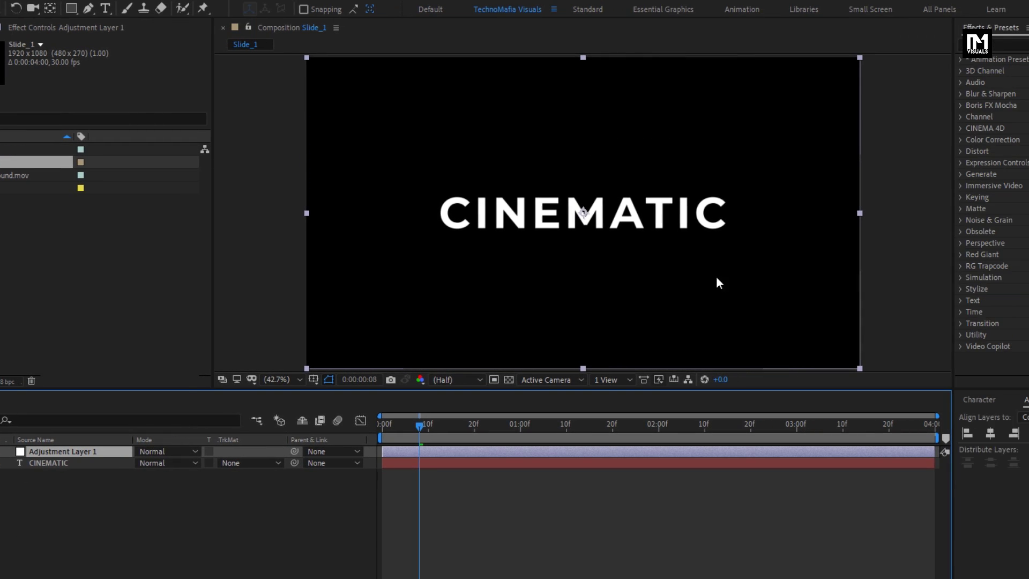
# Apply the Gradient Ramp effect to the adjustment layer.
pyautogui.click(989, 46)
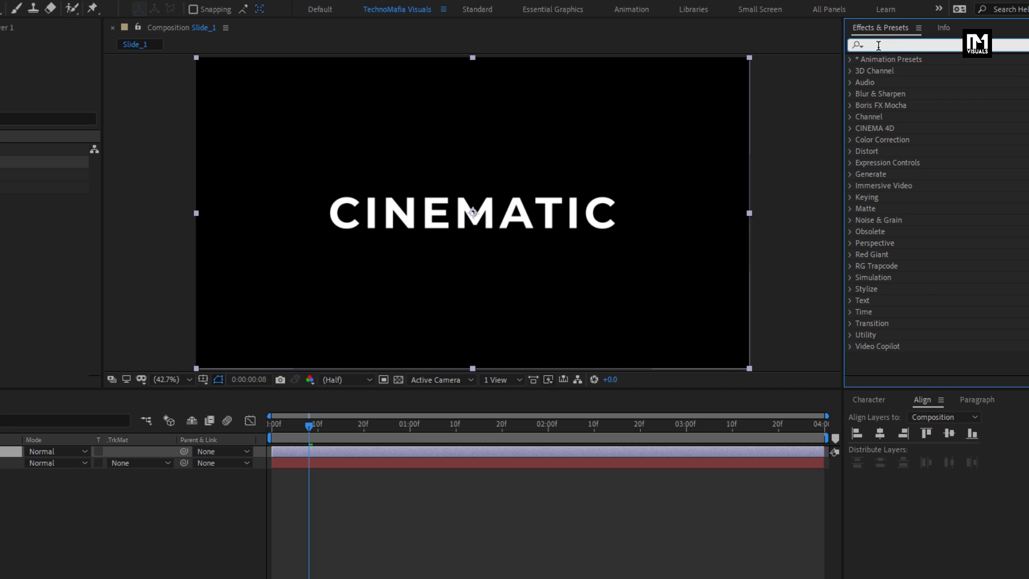
pyautogui.write('ramp')
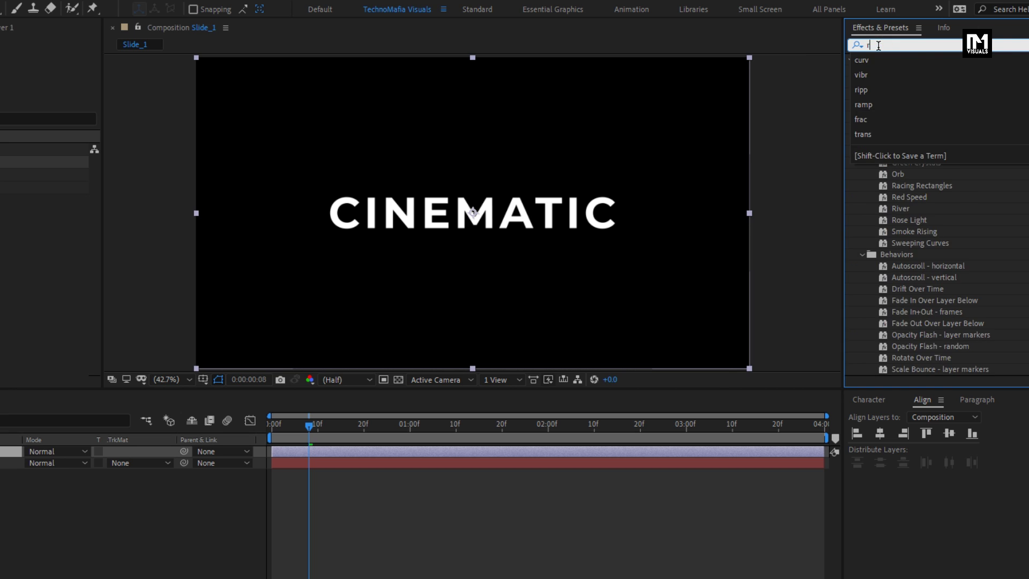
pyautogui.click(914, 72)
pyautogui.moveTo(917, 71); pyautogui.dragTo(420, 171)
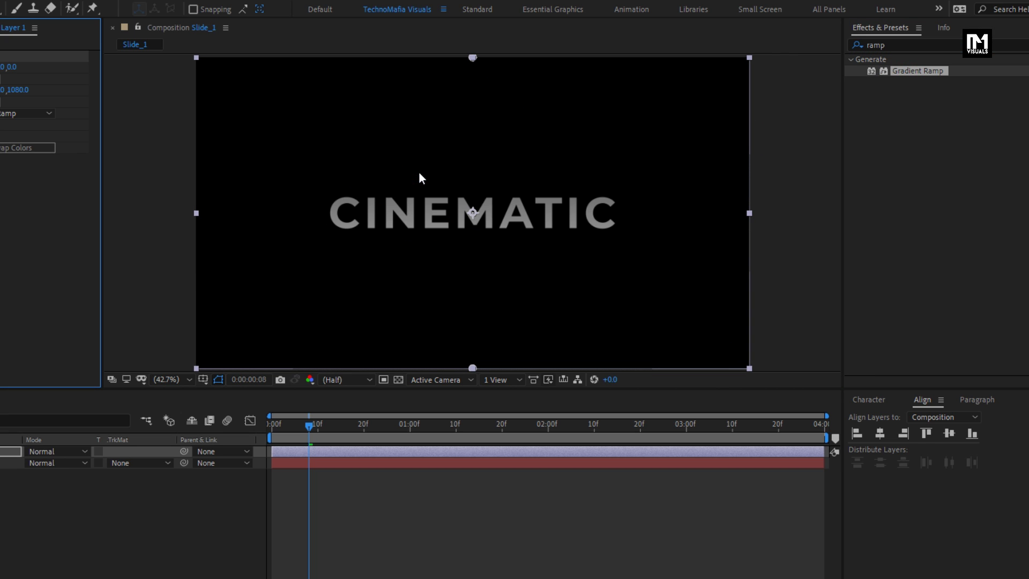
# Apply the Colorama effect to the adjustment layer.
pyautogui.click(852, 44)
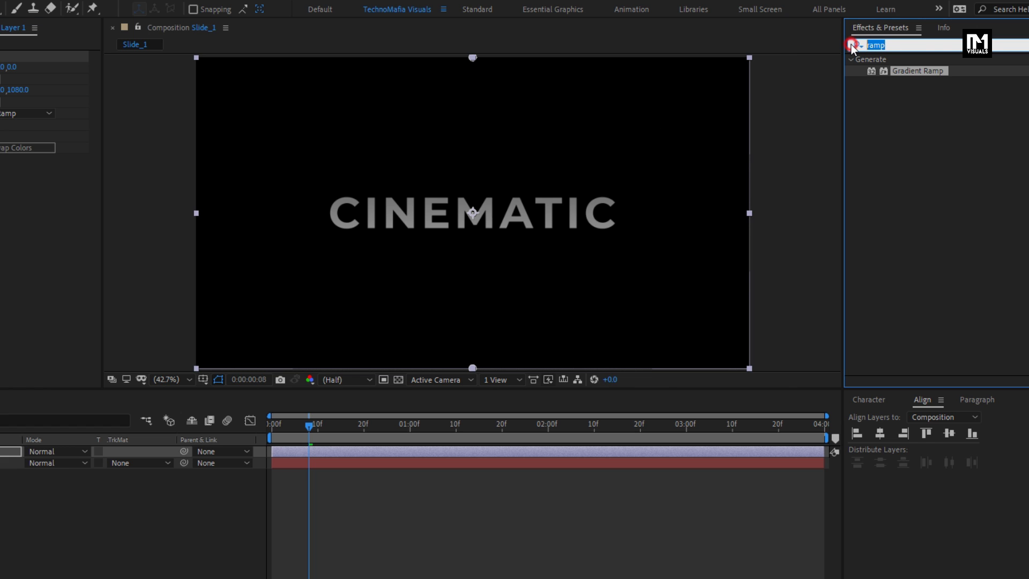
pyautogui.write('coloram')
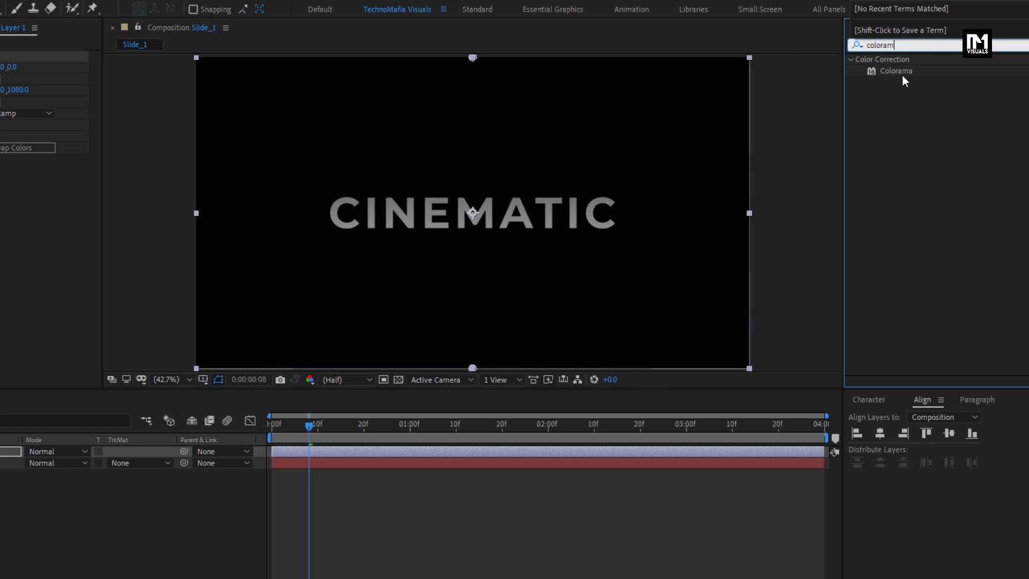
pyautogui.moveTo(903, 78); pyautogui.dragTo(536, 140)
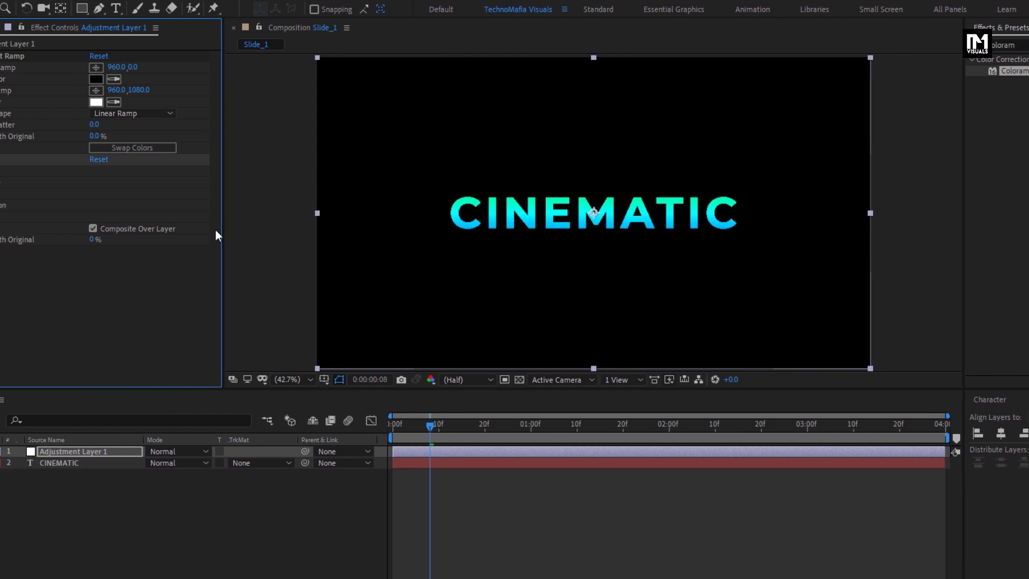
# Set Colorama's Output Cycle preset palette to Golden 1 and collapse the Colorama and Gradient Ramp settings.
pyautogui.click(19, 182)
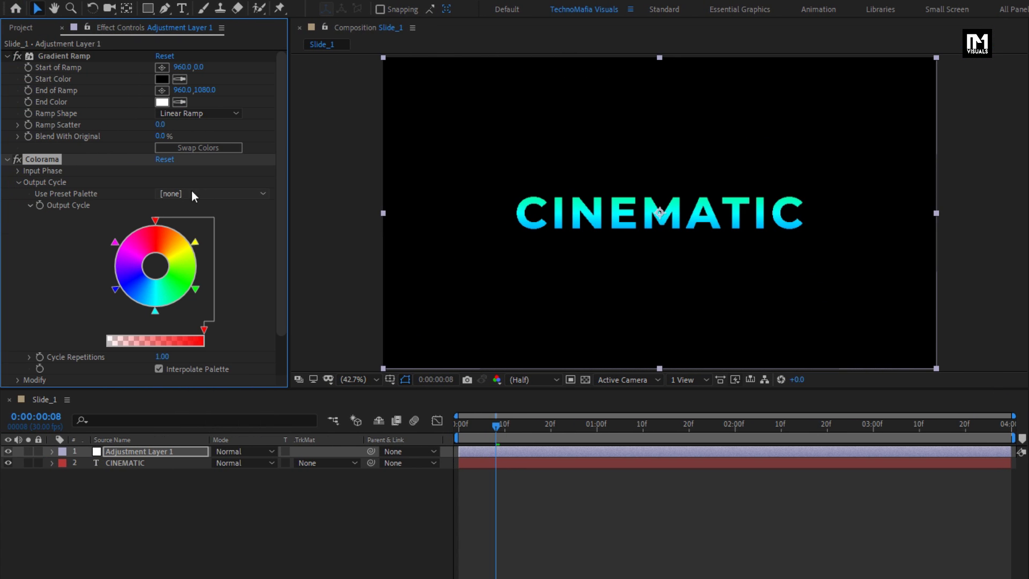
pyautogui.click(221, 194)
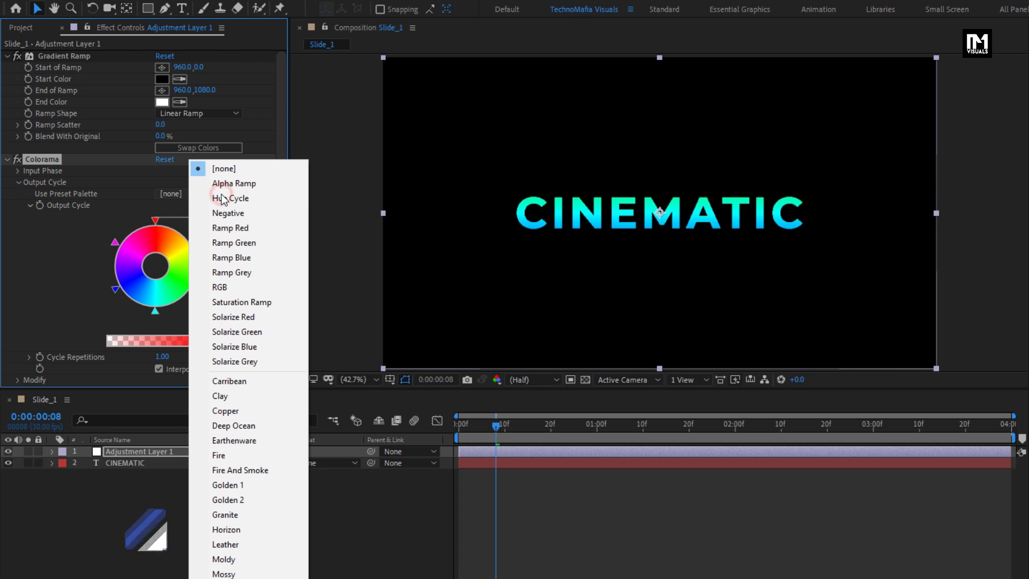
pyautogui.click(228, 485)
pyautogui.click(8, 160)
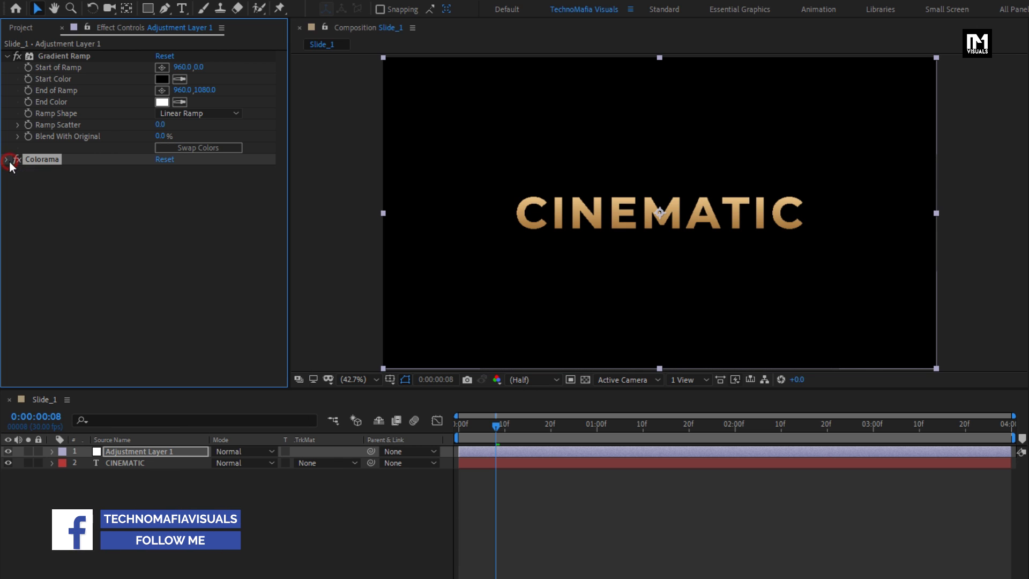
pyautogui.click(8, 56)
# Apply the Bevel Alpha effect to Adjustment Layer 1.
pyautogui.click(895, 45)
pyautogui.hotkey('ctrl', 'a')
pyautogui.press('BackSpace')
pyautogui.write('bev')
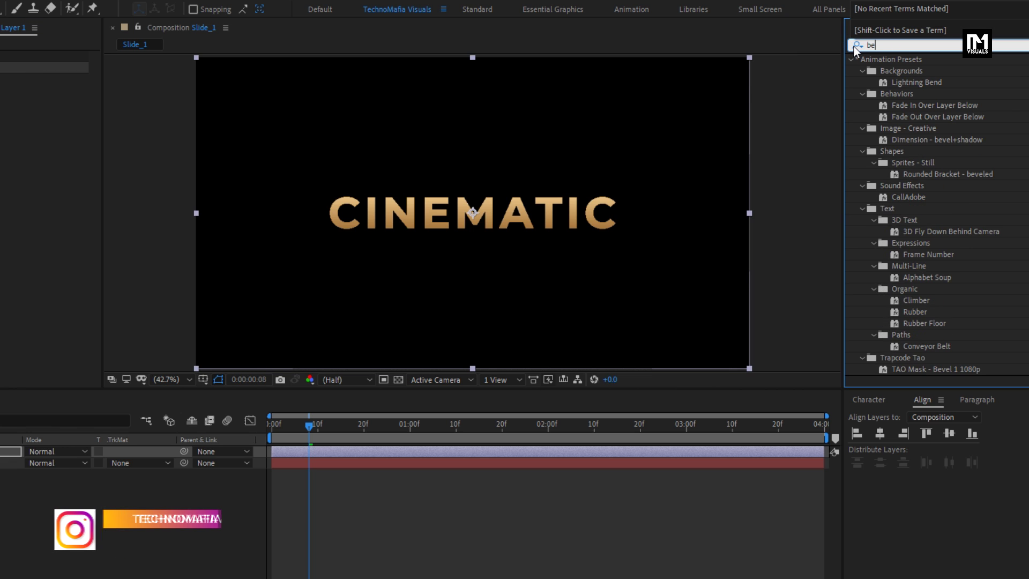
pyautogui.click(897, 188)
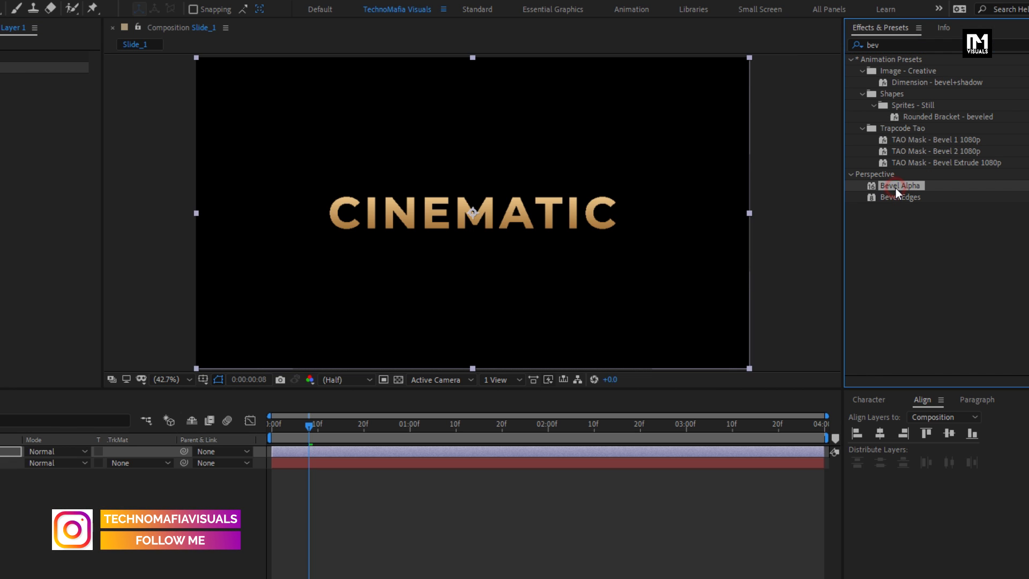
pyautogui.moveTo(902, 192); pyautogui.dragTo(546, 199)
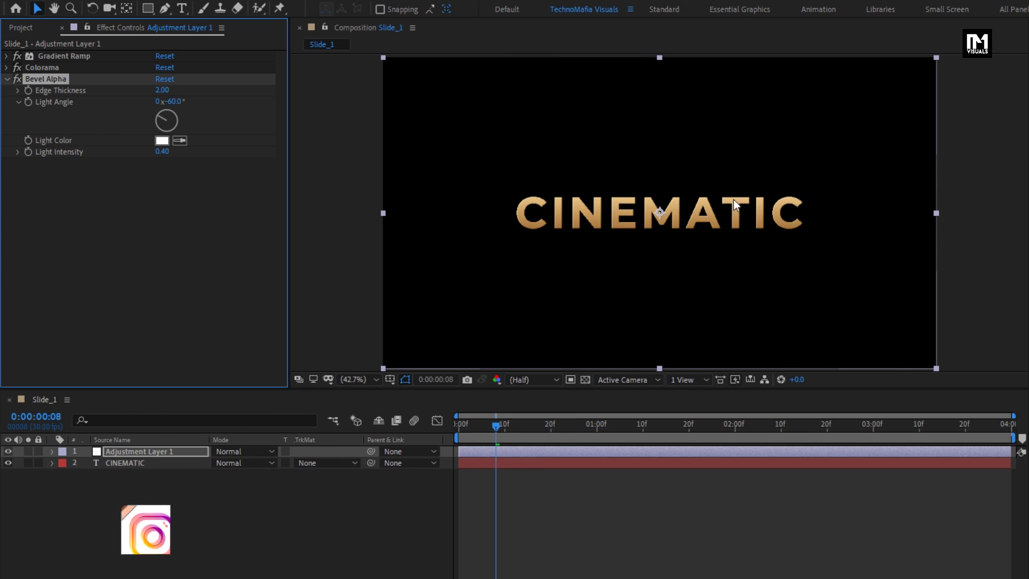
# Add a second adjustment layer at the top of the stack and apply the Tint effect to it.
pyautogui.rightClick(149, 491)
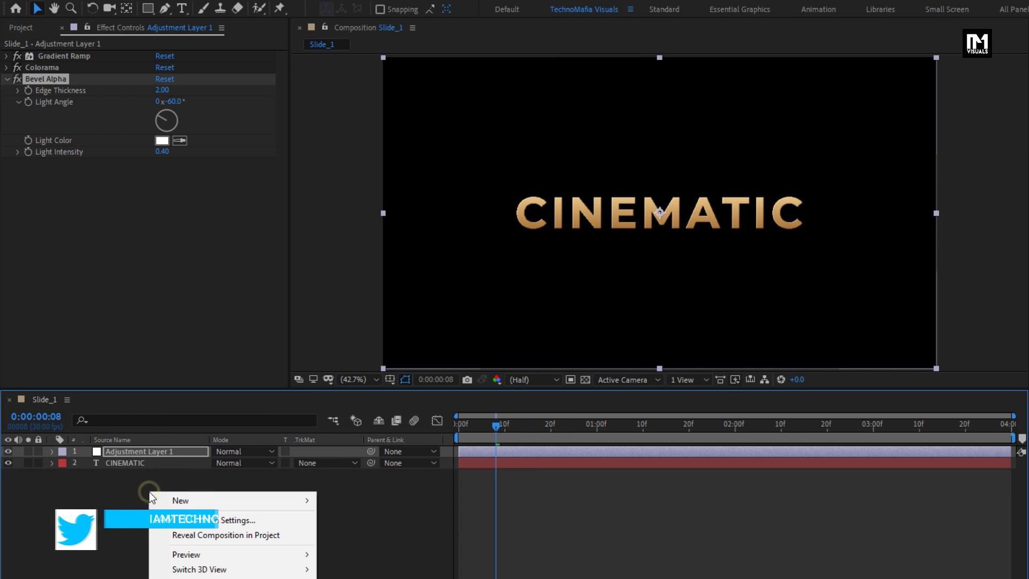
pyautogui.moveTo(232, 458)
pyautogui.click(369, 564)
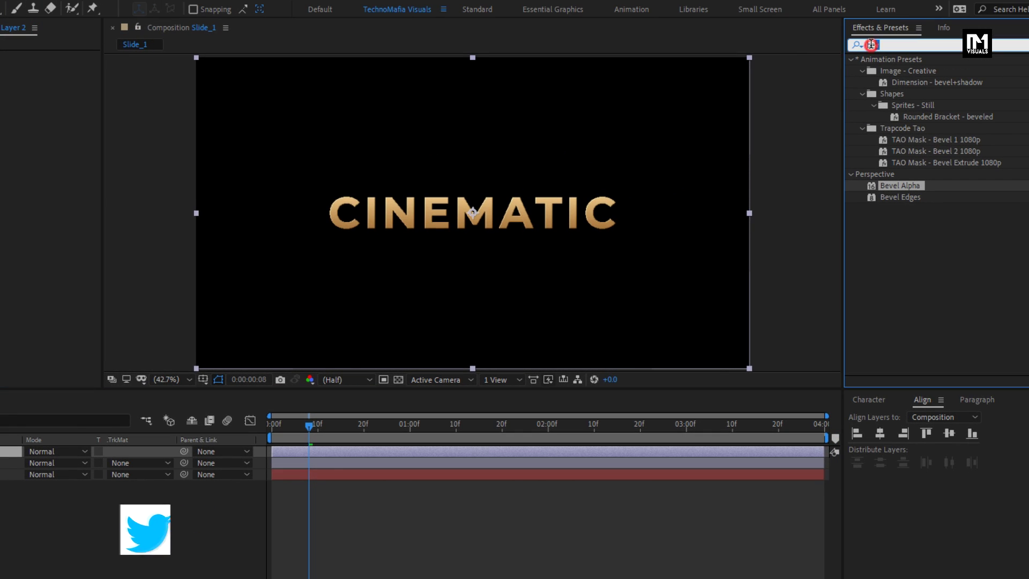
pyautogui.click(832, 47)
pyautogui.write('tint')
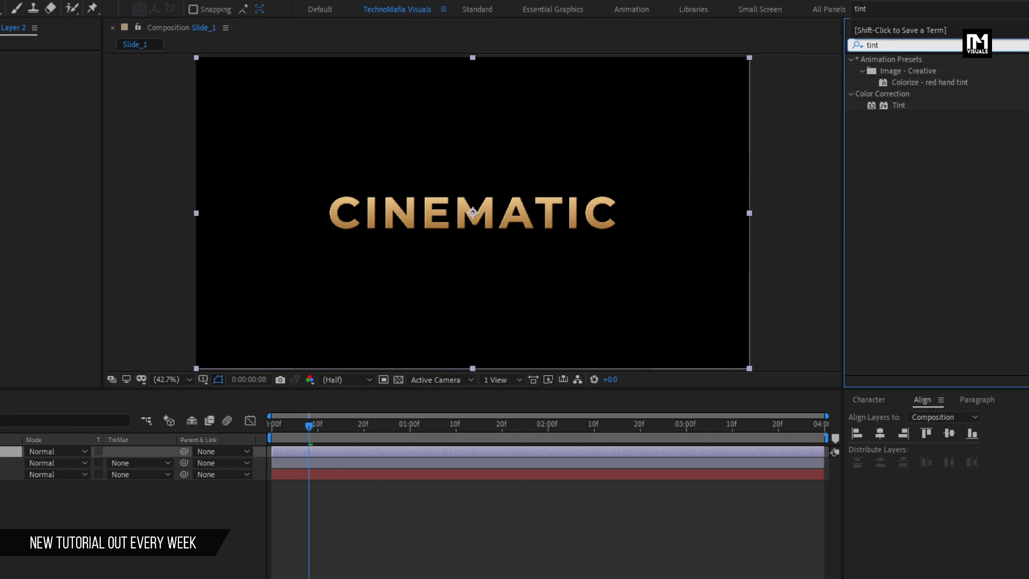
pyautogui.click(896, 104)
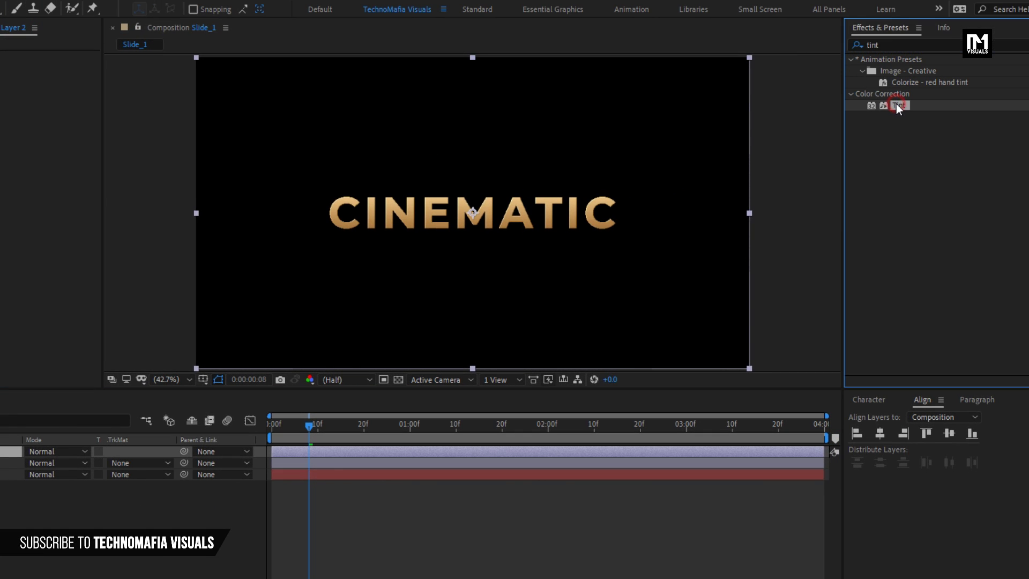
pyautogui.moveTo(898, 106); pyautogui.dragTo(519, 133)
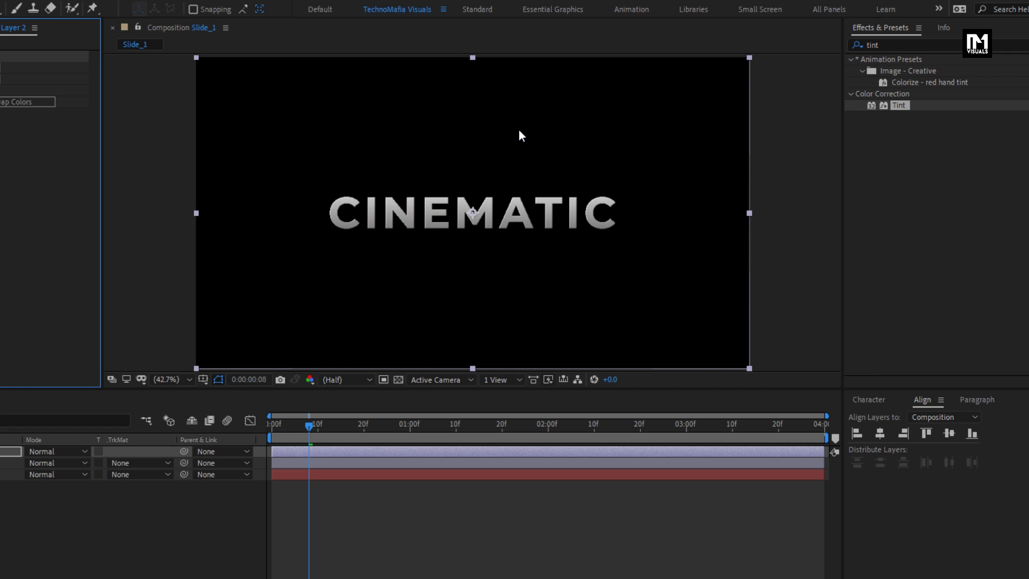
# Apply the Curves effect to Adjustment Layer 2 after Tint.
pyautogui.click(843, 47)
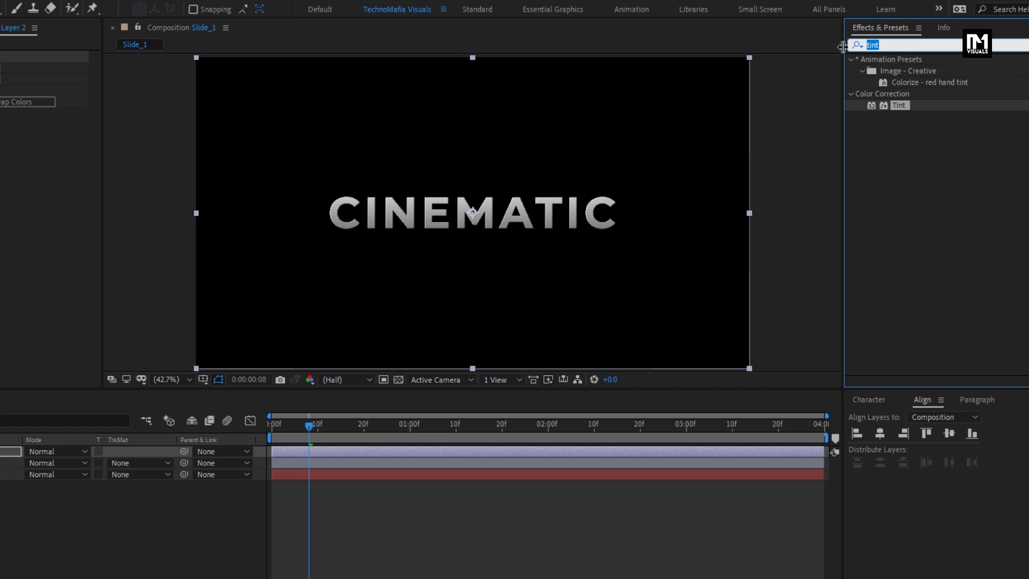
pyautogui.write('curve')
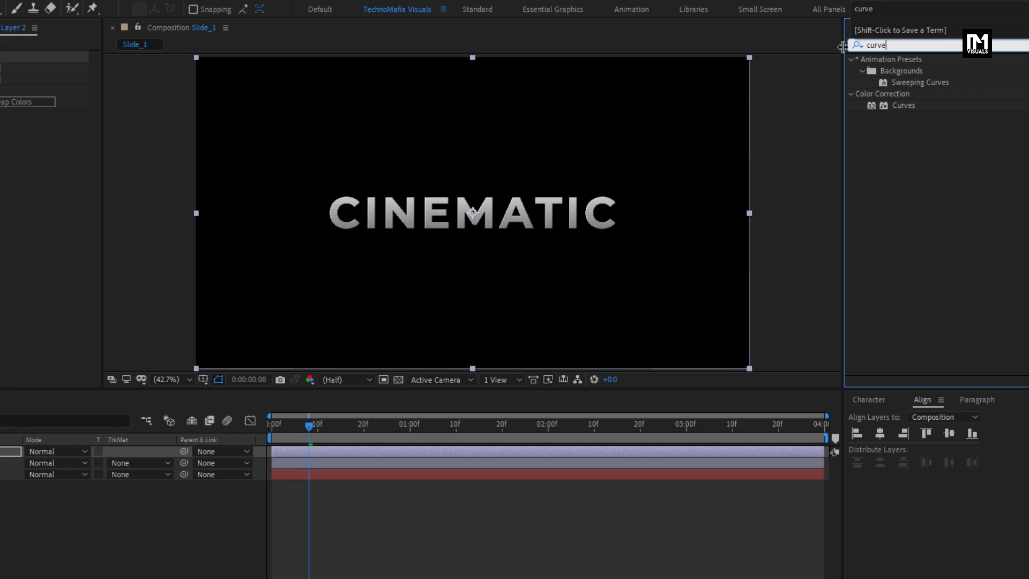
pyautogui.click(897, 106)
pyautogui.moveTo(905, 105); pyautogui.dragTo(585, 158)
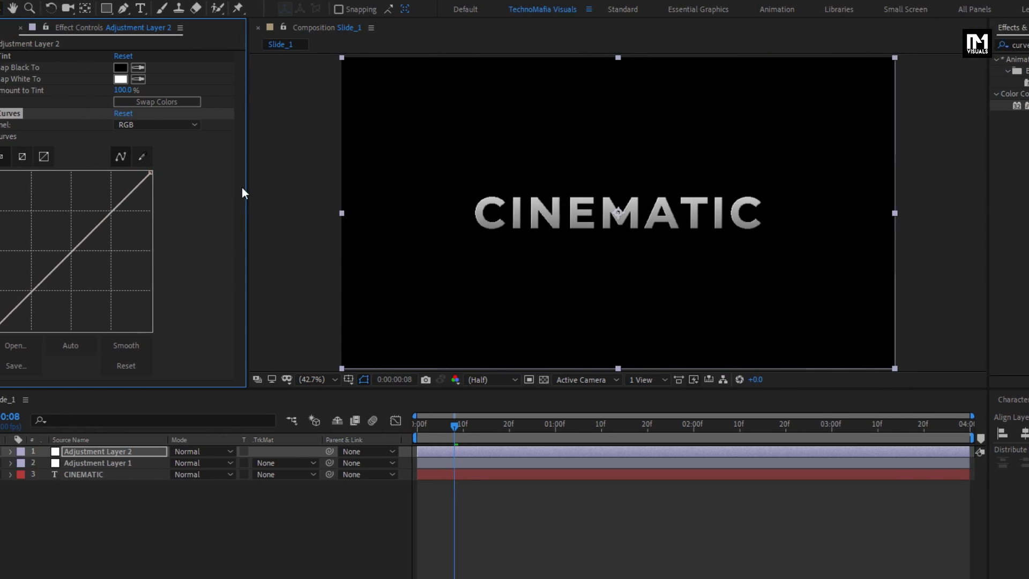
# Bend the RGB curve into a wave with two dips, black point at maximum and white point at minimum, and collapse the Curves and Tint settings.
pyautogui.moveTo(34, 329); pyautogui.dragTo(54, 250)
pyautogui.click(33, 181)
pyautogui.moveTo(34, 181); pyautogui.dragTo(35, 173)
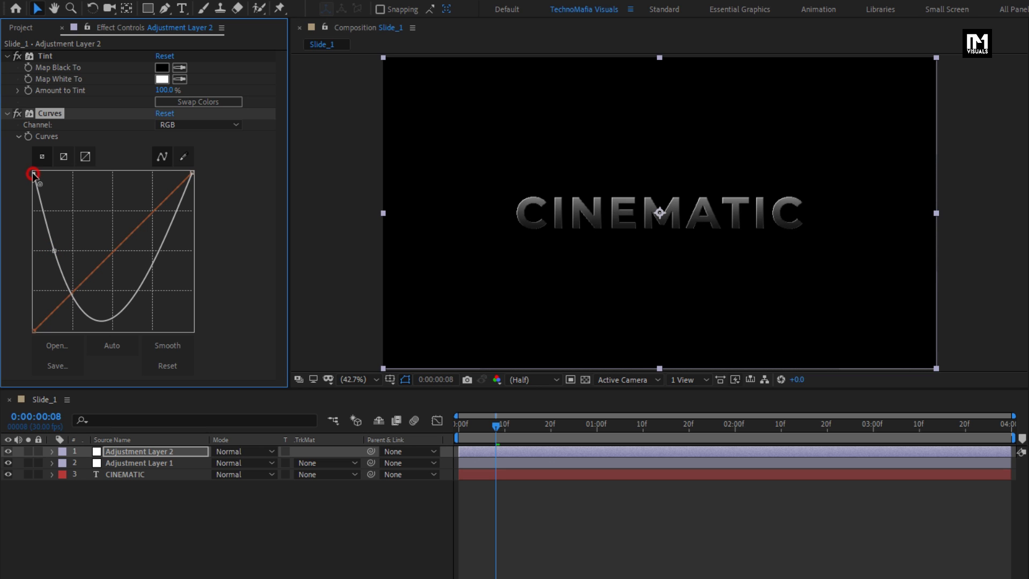
pyautogui.moveTo(95, 311); pyautogui.dragTo(100, 173)
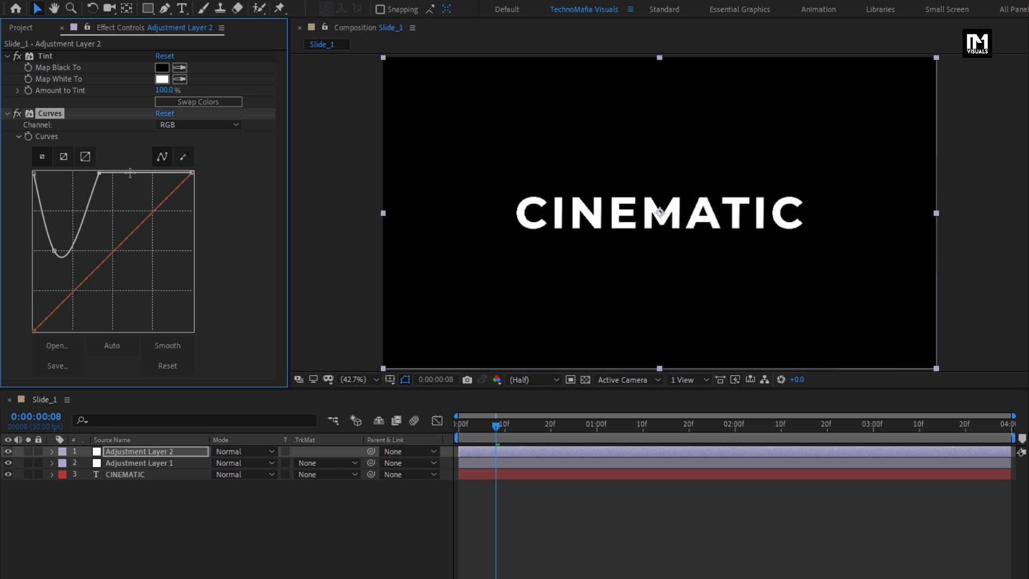
pyautogui.moveTo(150, 172); pyautogui.dragTo(191, 329)
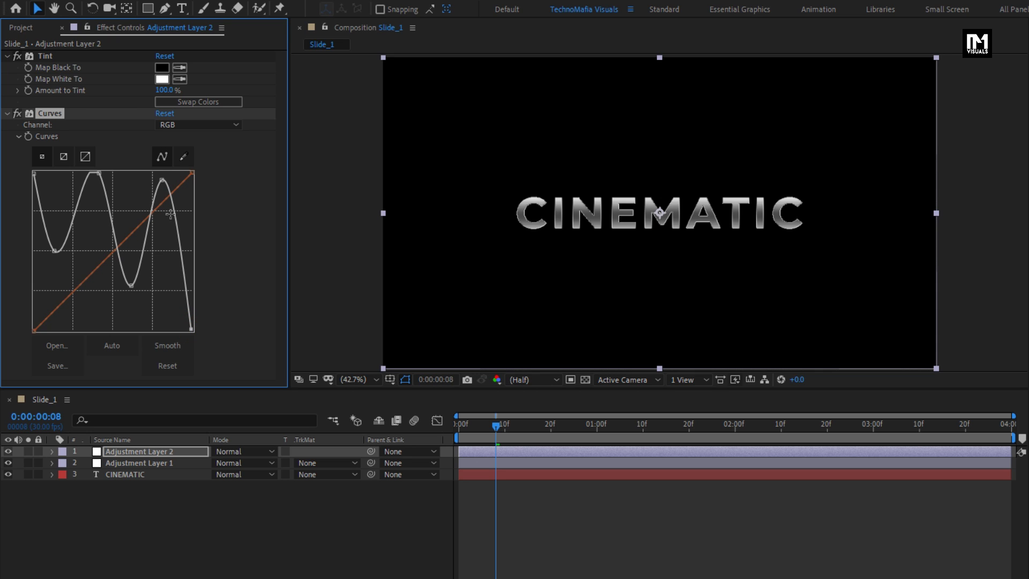
pyautogui.moveTo(162, 179); pyautogui.dragTo(173, 174)
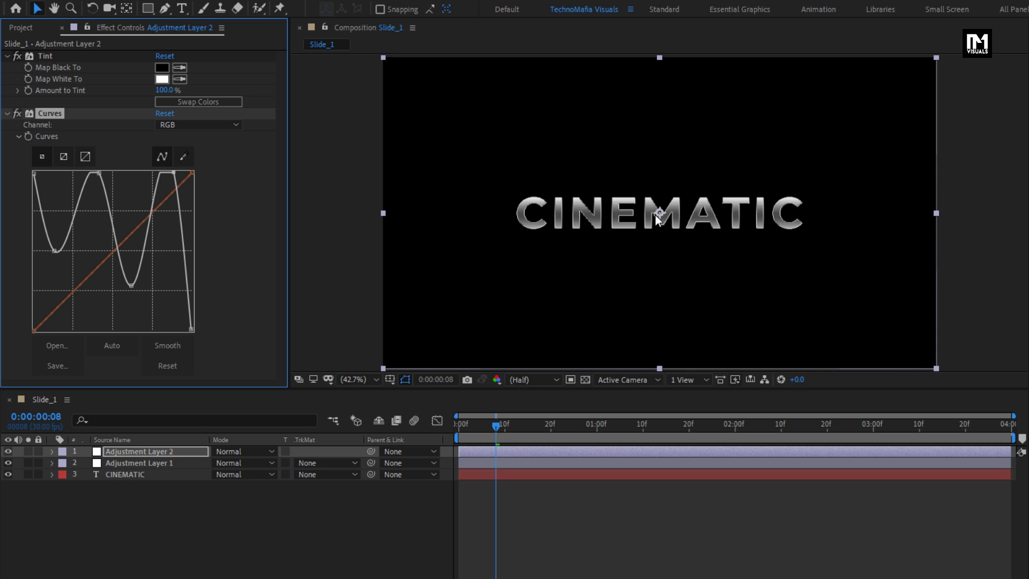
pyautogui.moveTo(133, 286); pyautogui.dragTo(138, 277)
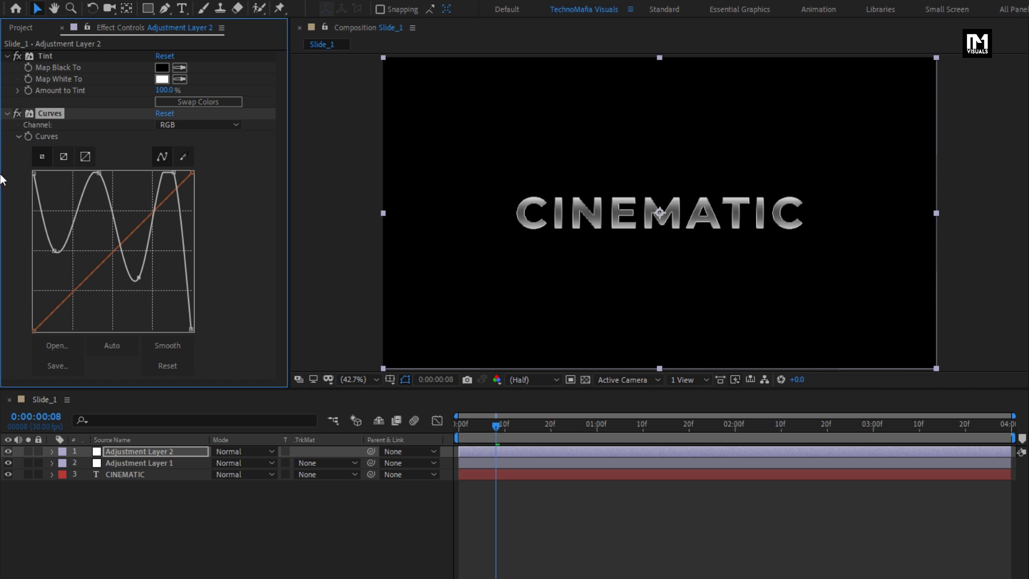
pyautogui.click(7, 114)
pyautogui.click(7, 55)
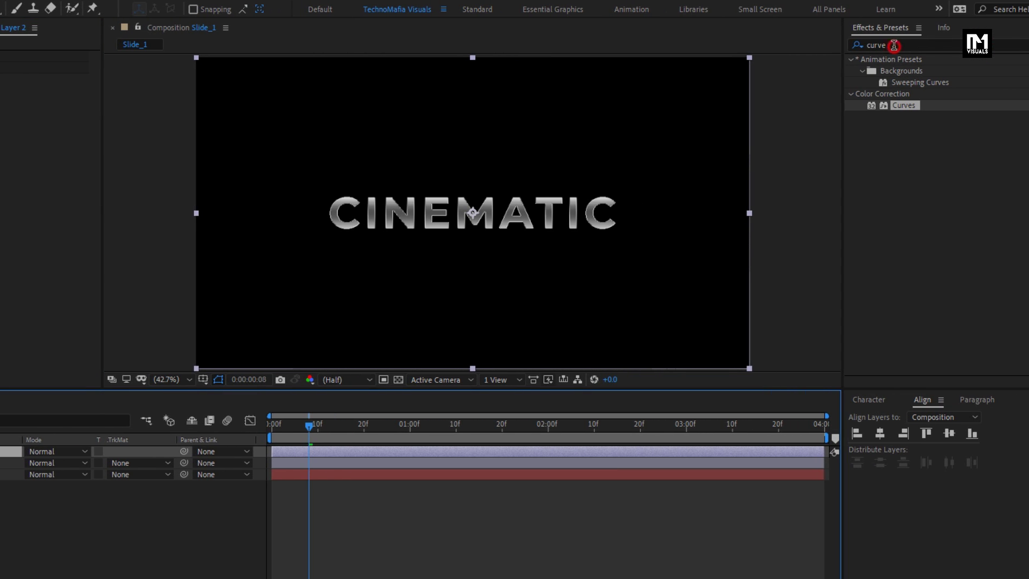
# Apply the CC Toner effect to Adjustment Layer 2.
pyautogui.click(842, 52)
pyautogui.write('cc t')
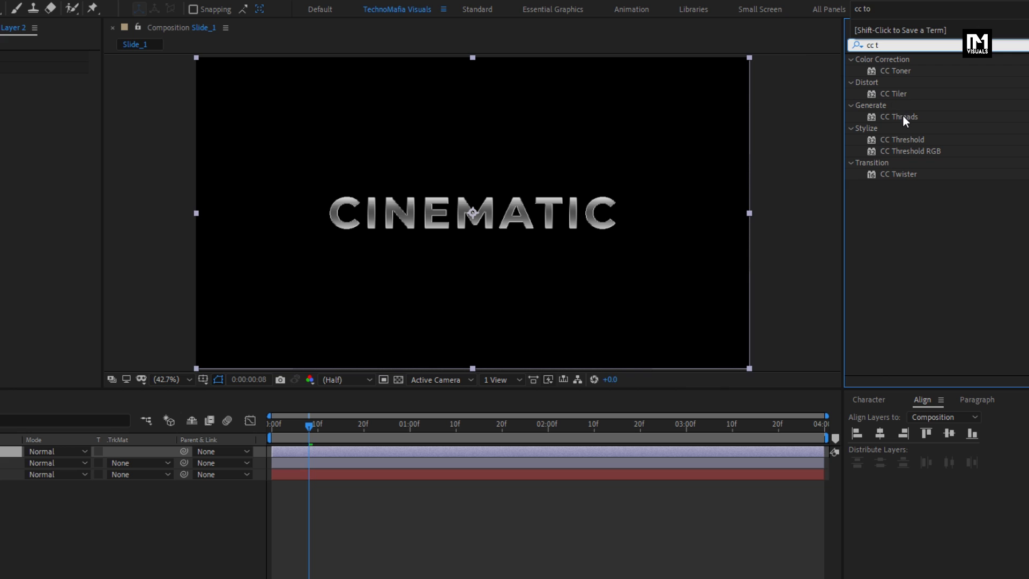
pyautogui.moveTo(899, 72); pyautogui.dragTo(504, 162)
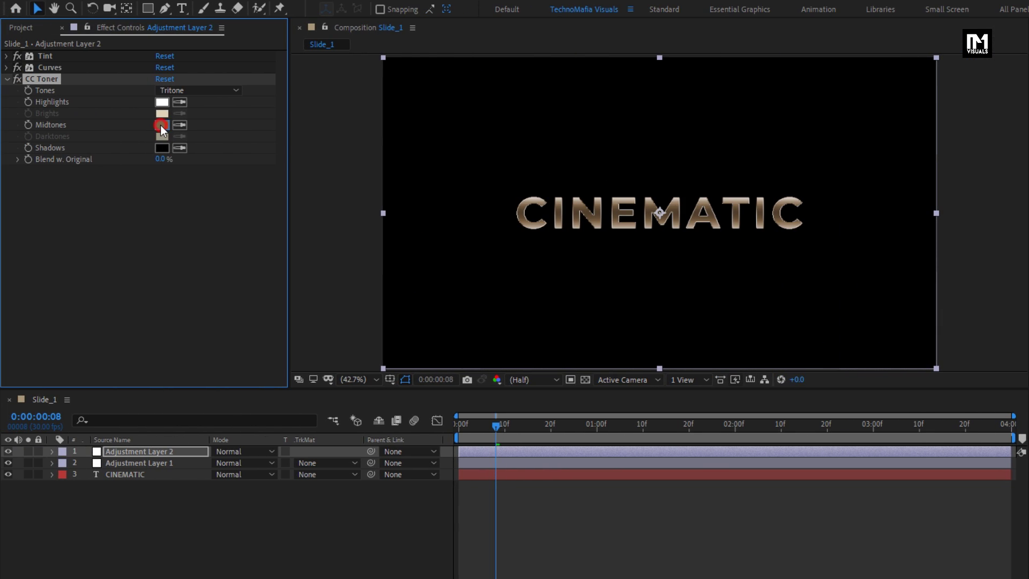
# Set CC Toner's Midtones colour to the light gold FFCF69.
pyautogui.click(162, 125)
pyautogui.moveTo(326, 334); pyautogui.dragTo(326, 328)
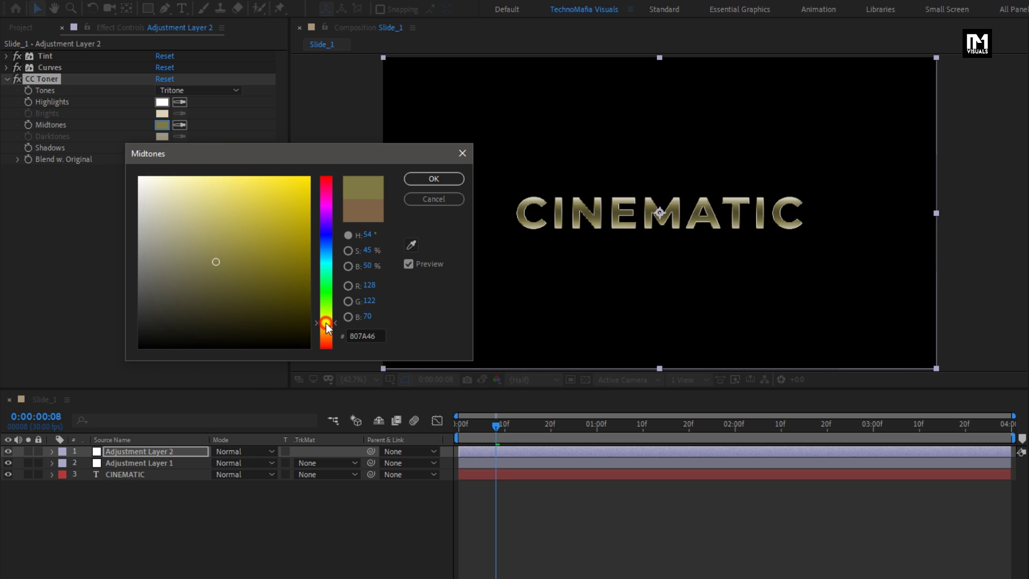
pyautogui.moveTo(265, 212); pyautogui.dragTo(265, 194)
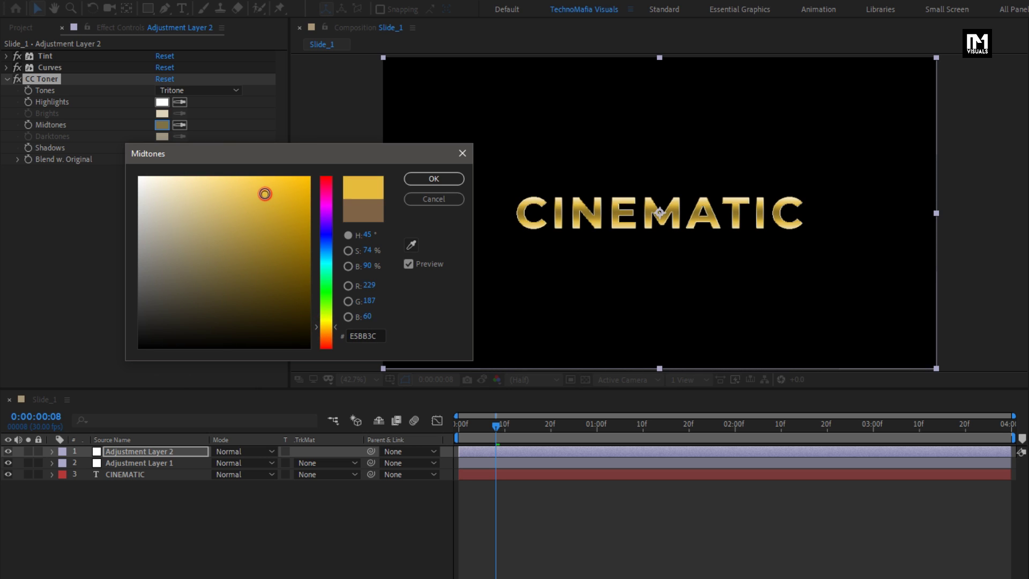
pyautogui.moveTo(328, 330); pyautogui.dragTo(328, 332)
pyautogui.moveTo(235, 184)
pyautogui.mouseDown()
pyautogui.moveTo(248, 182)
pyautogui.moveTo(239, 178)
pyautogui.mouseUp()
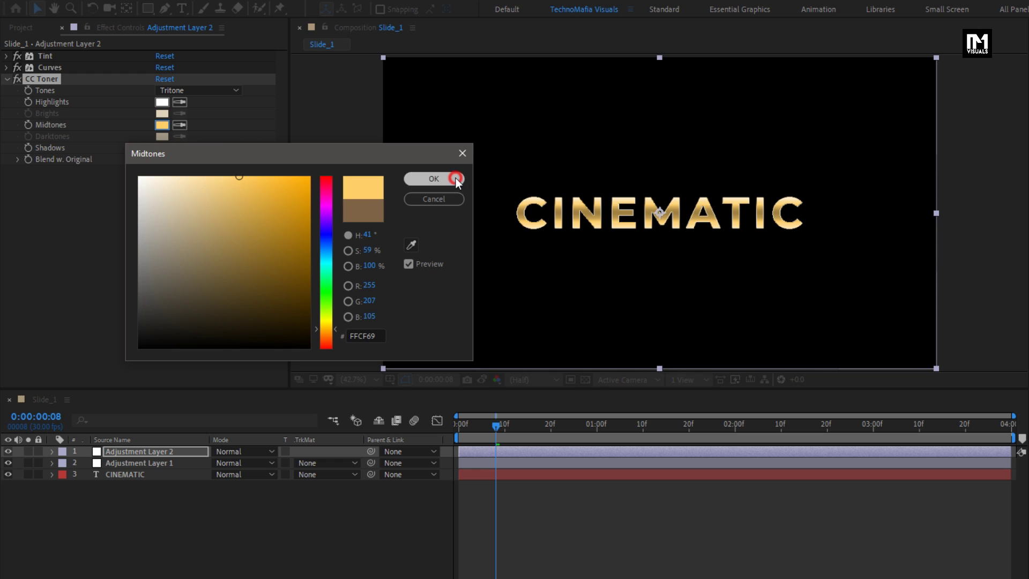
pyautogui.click(455, 178)
# Set CC Toner's Highlights colour to a pale cream with a golden hue.
pyautogui.click(161, 102)
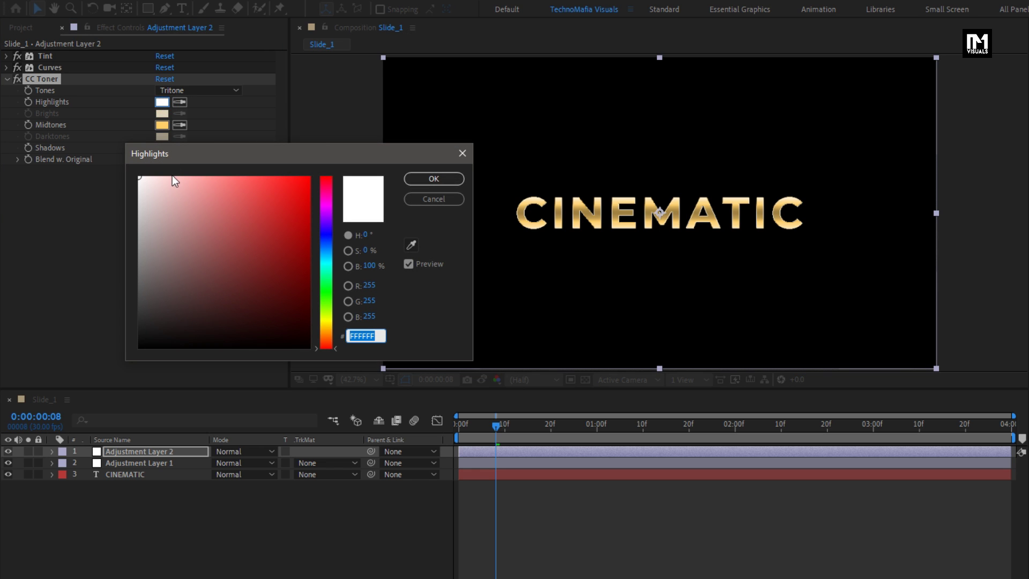
pyautogui.moveTo(327, 335); pyautogui.dragTo(327, 326)
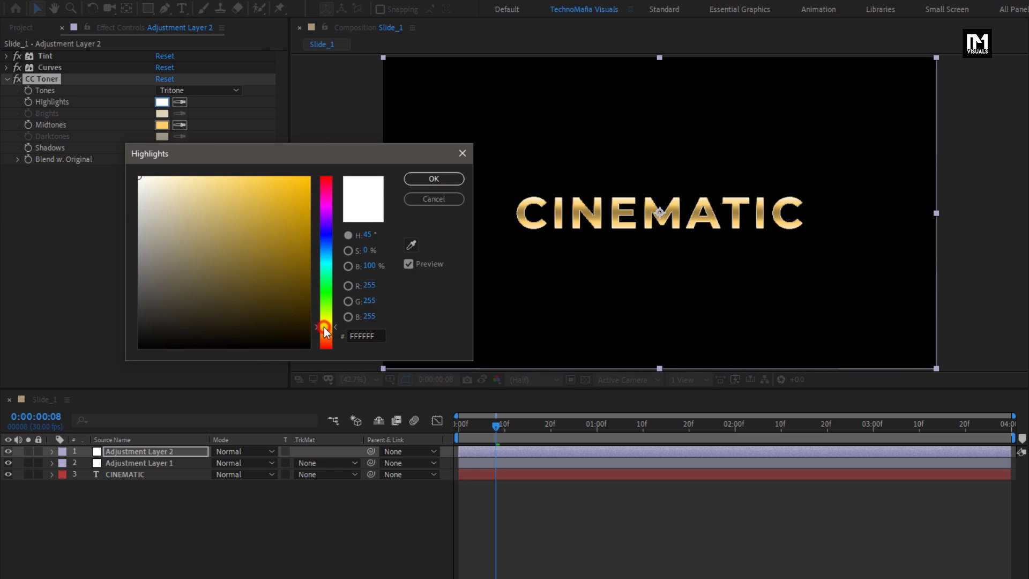
pyautogui.moveTo(141, 176); pyautogui.dragTo(159, 177)
pyautogui.click(421, 177)
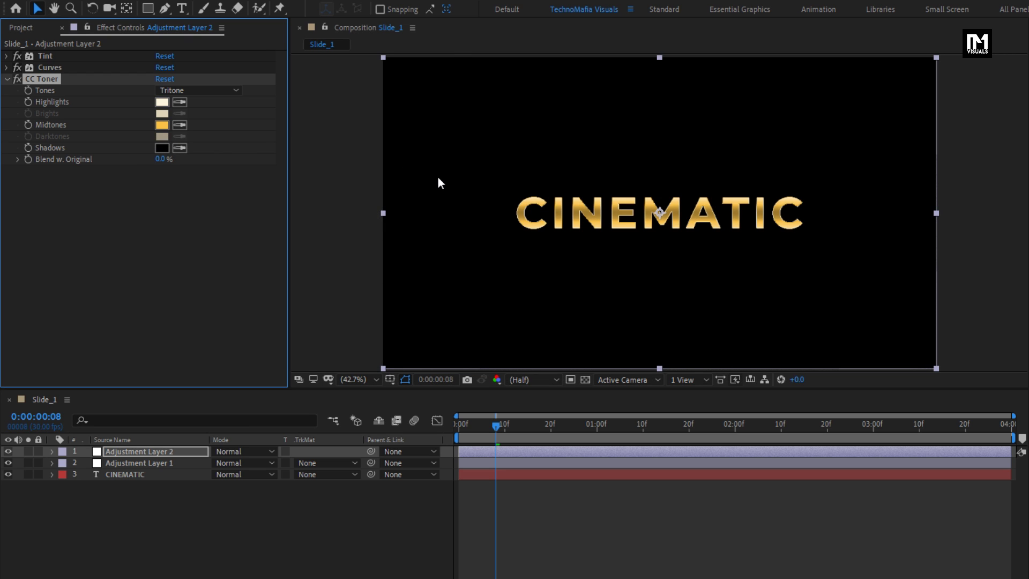
# Pre-compose both adjustment layers and the CINEMATIC text layer into a composition named Text_1, moving all attributes.
pyautogui.moveTo(146, 489); pyautogui.dragTo(130, 451)
pyautogui.rightClick(131, 450)
pyautogui.click(163, 392)
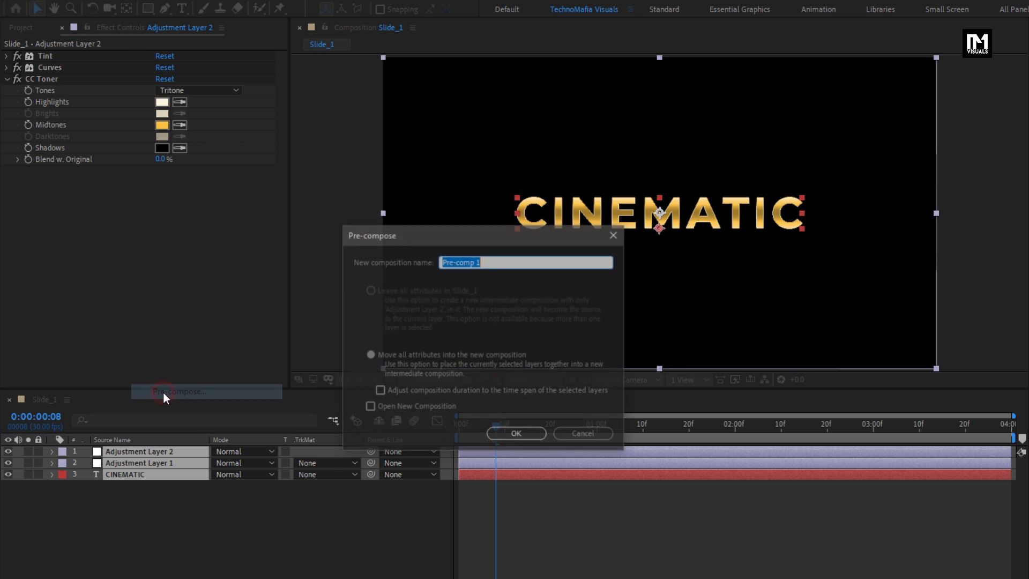
pyautogui.write('Text_1')
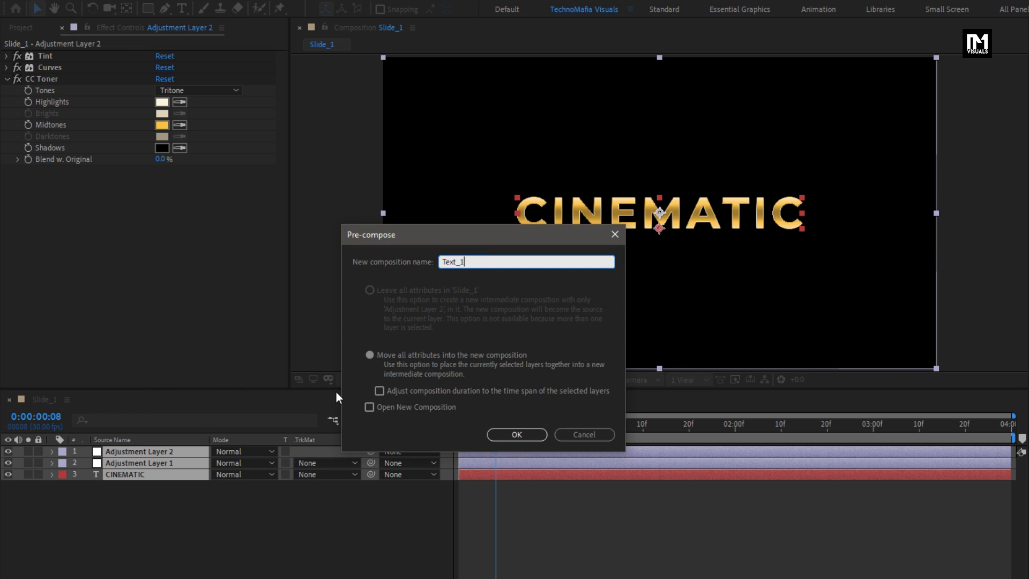
pyautogui.click(514, 435)
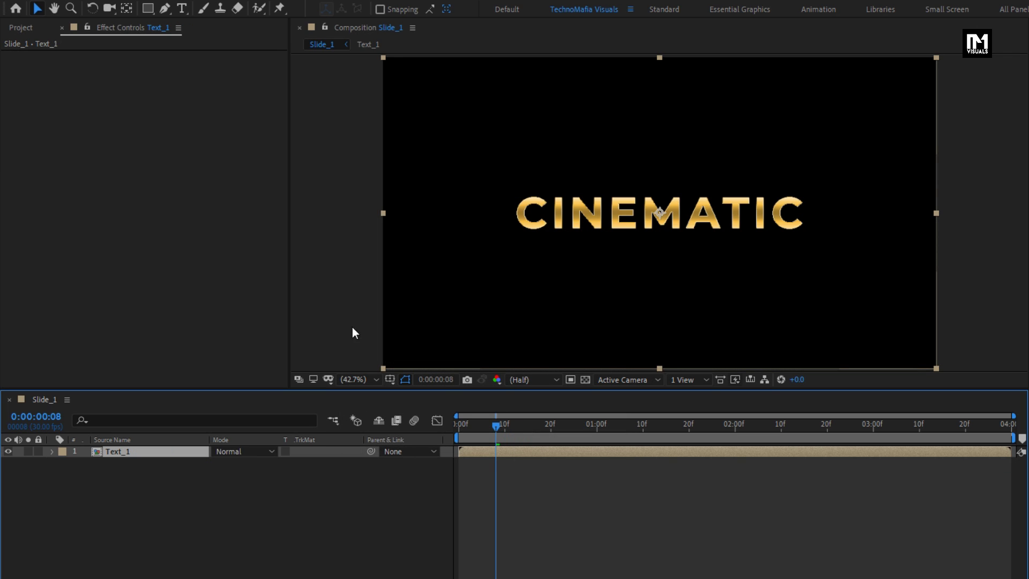
# Place Smoke Background.mov beneath the Text_1 layer and apply the Curves effect to it.
pyautogui.click(16, 28)
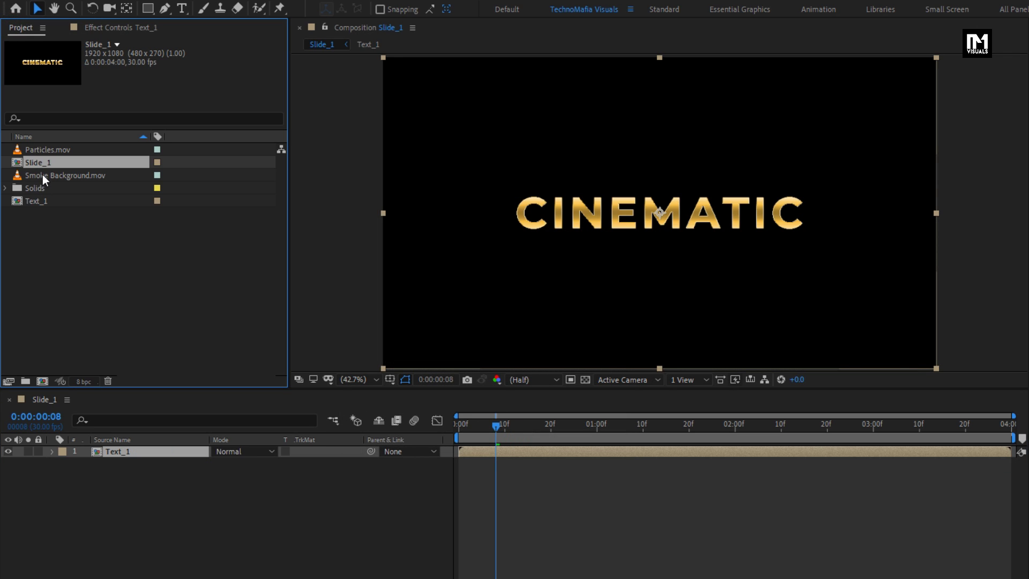
pyautogui.moveTo(48, 177); pyautogui.dragTo(153, 484)
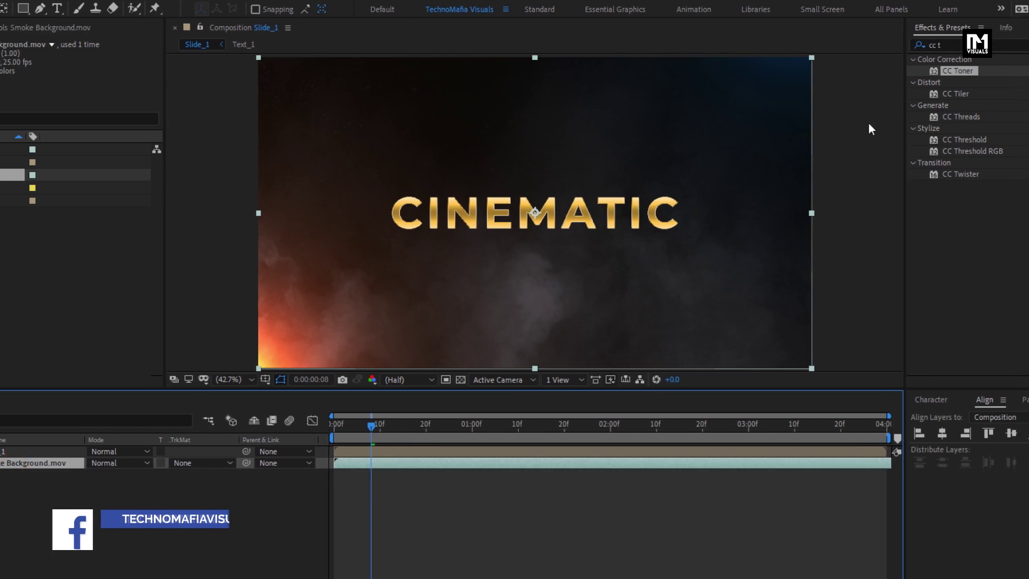
pyautogui.click(922, 45)
pyautogui.write('c')
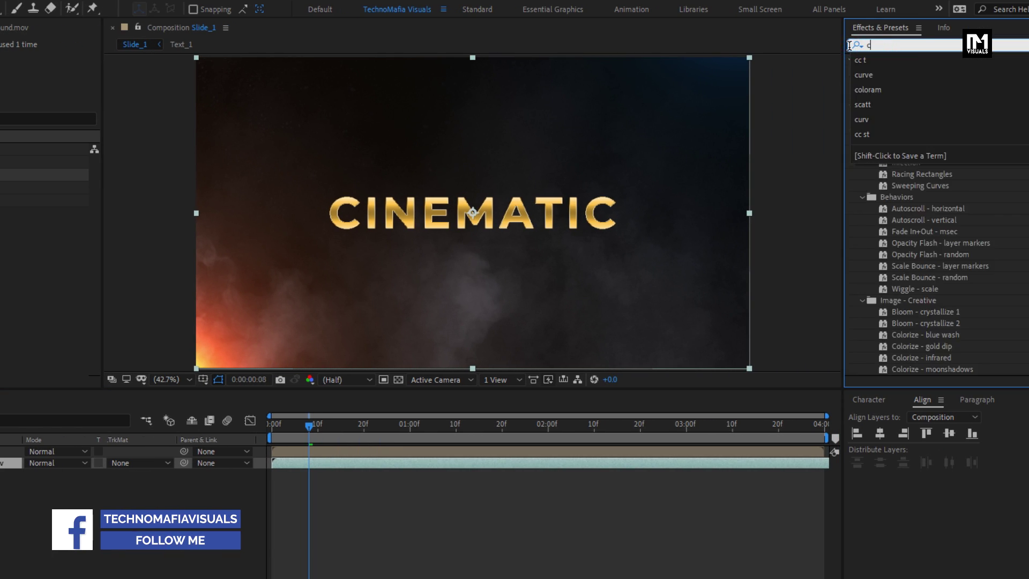
pyautogui.write('urv')
pyautogui.click(903, 106)
pyautogui.moveTo(905, 108); pyautogui.dragTo(0, 467)
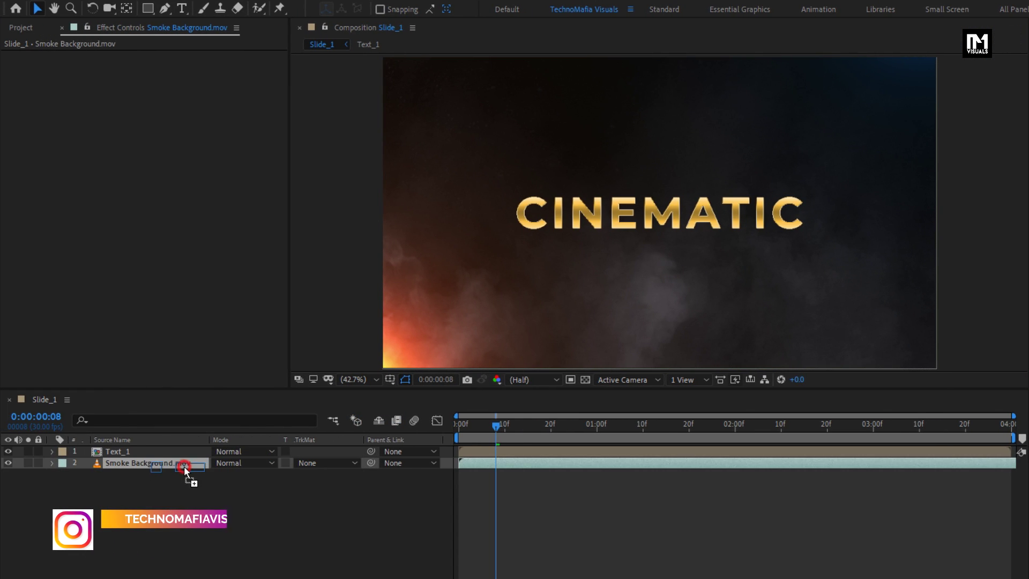
pyautogui.moveTo(184, 469); pyautogui.dragTo(179, 464)
# Shape the smoke background's RGB curve into a gentle S, raising the highlights and lowering the shadows for more contrast.
pyautogui.moveTo(153, 165); pyautogui.dragTo(147, 147)
pyautogui.click(69, 239)
pyautogui.moveTo(69, 239); pyautogui.dragTo(72, 243)
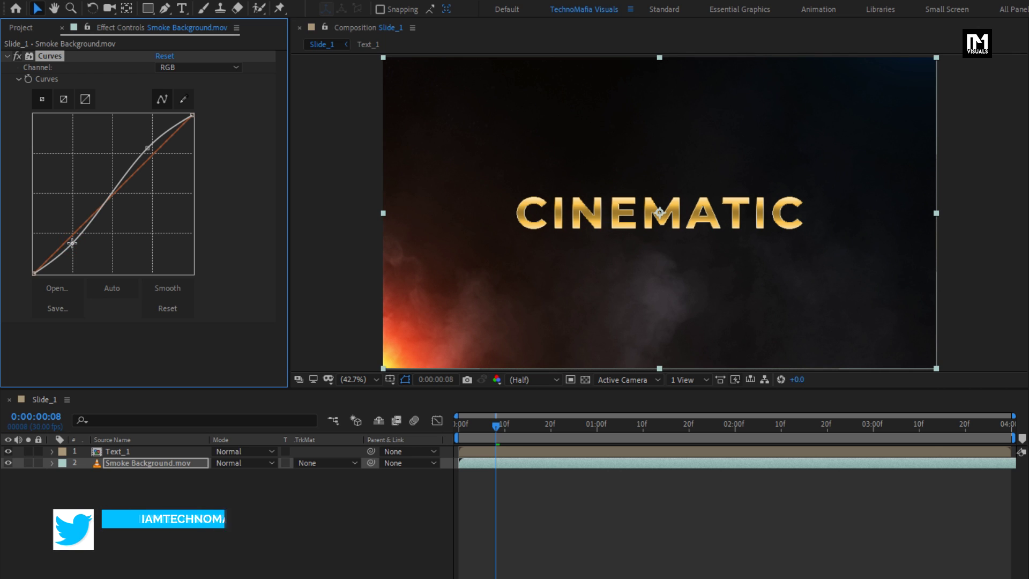
pyautogui.click(146, 146)
pyautogui.moveTo(146, 147); pyautogui.dragTo(148, 145)
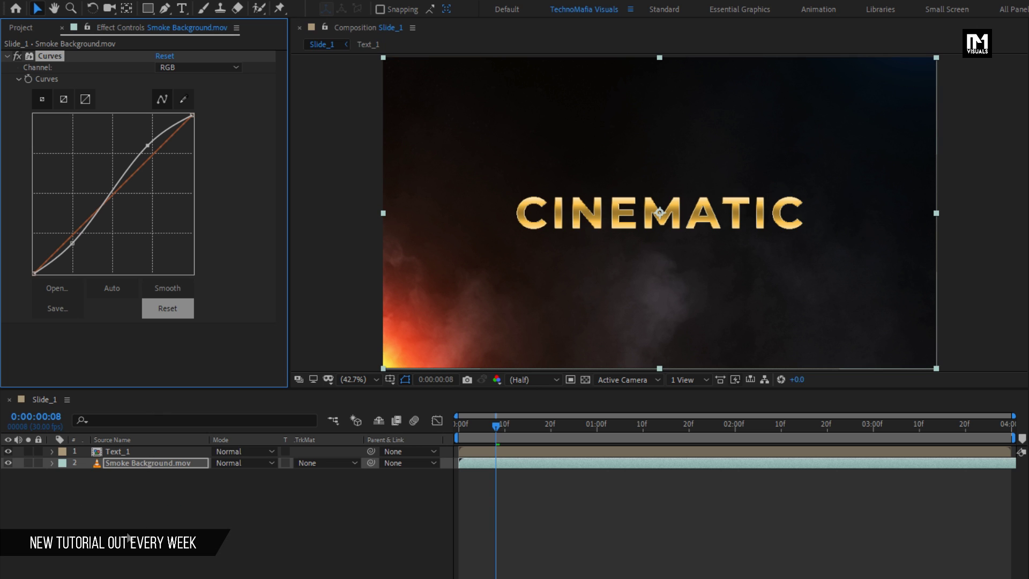
# Add a new adjustment layer above Text_1 in Slide_1 and apply the Fast Box Blur effect to it.
pyautogui.rightClick(141, 500)
pyautogui.moveTo(198, 509)
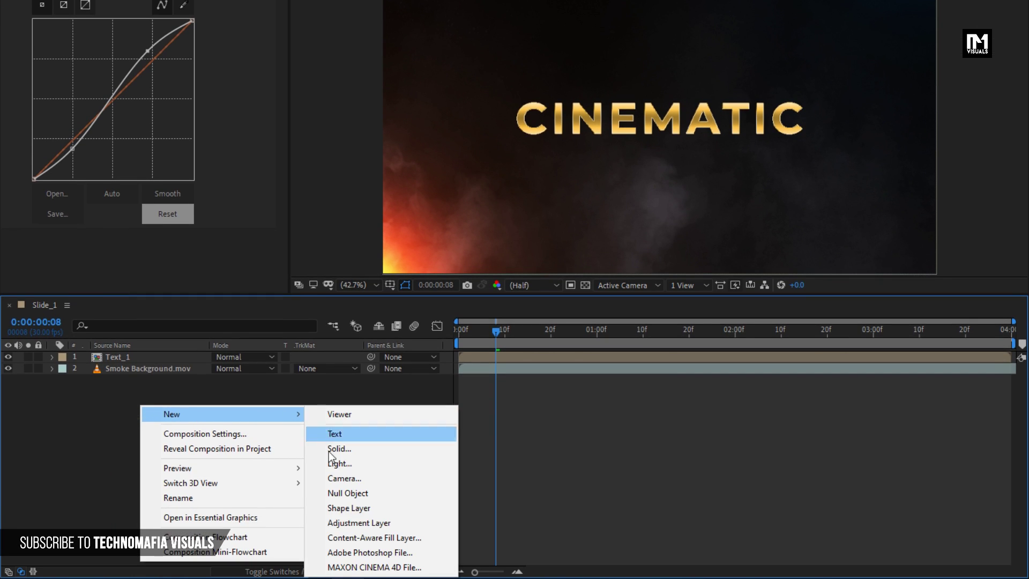
pyautogui.click(333, 522)
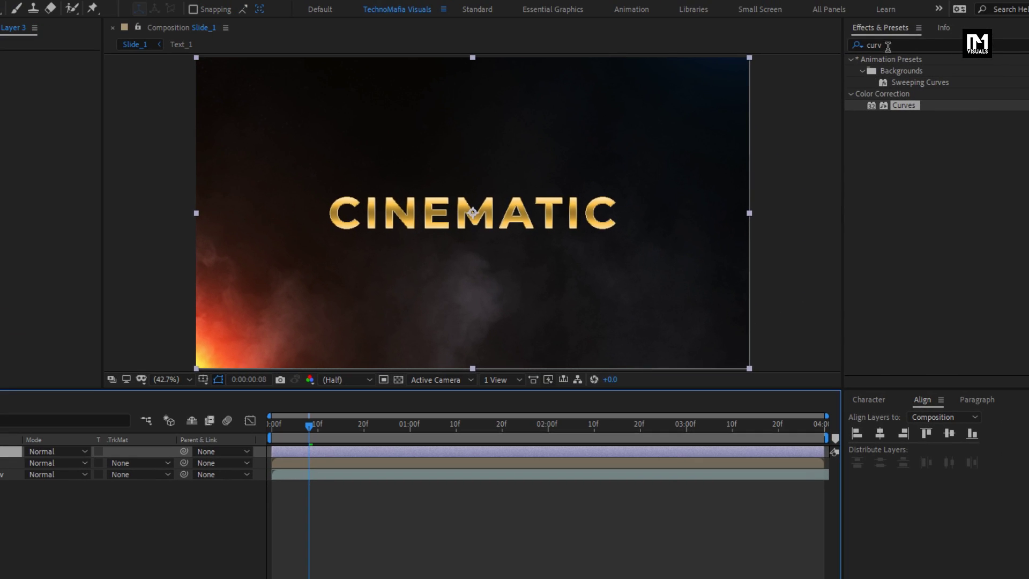
pyautogui.hotkey('ctrl', '5')
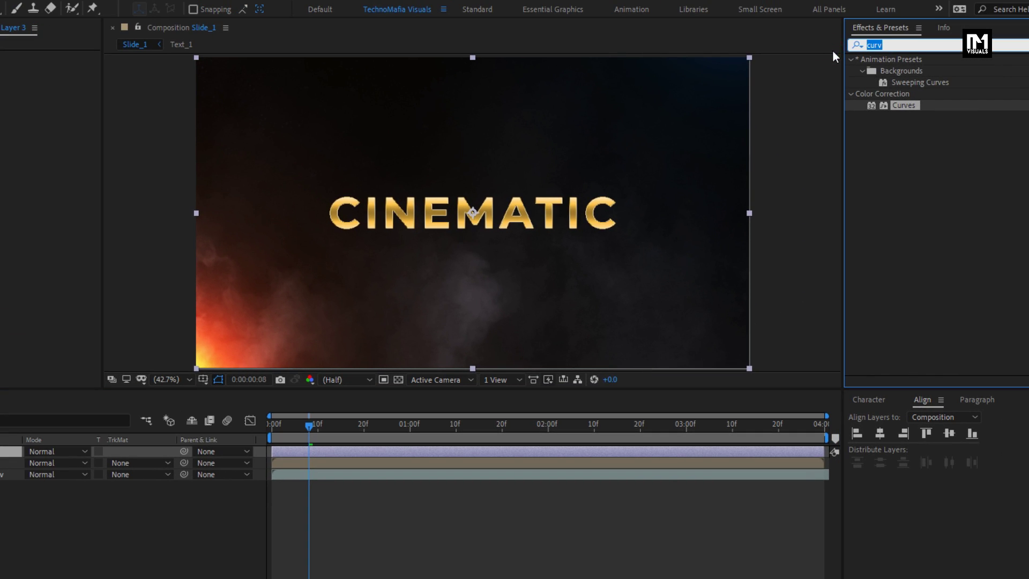
pyautogui.write('fast')
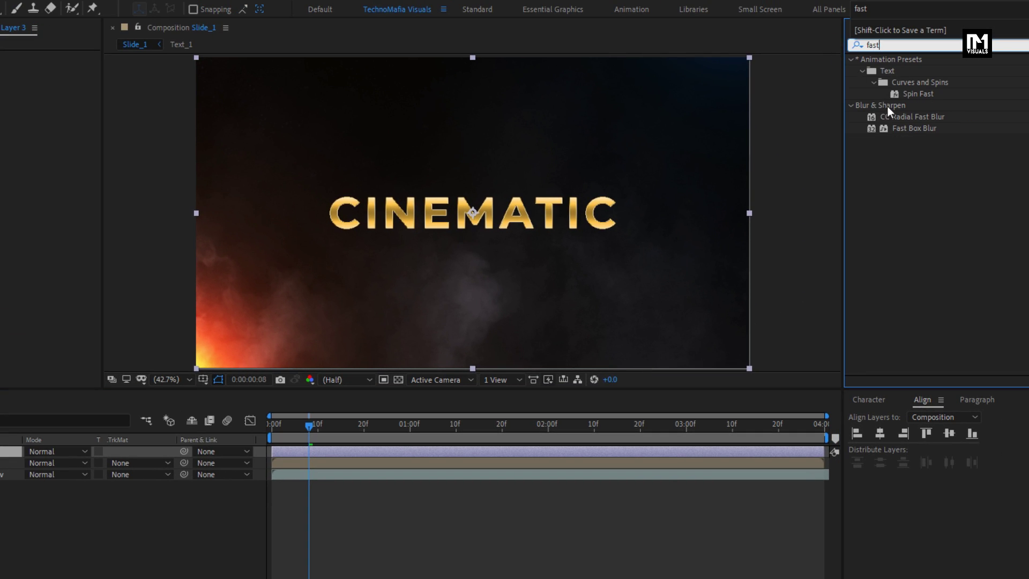
pyautogui.moveTo(913, 128); pyautogui.dragTo(576, 171)
# Set the Fast Box Blur's Blur Radius to 0.5 and its Iterations to 1.
pyautogui.click(158, 68)
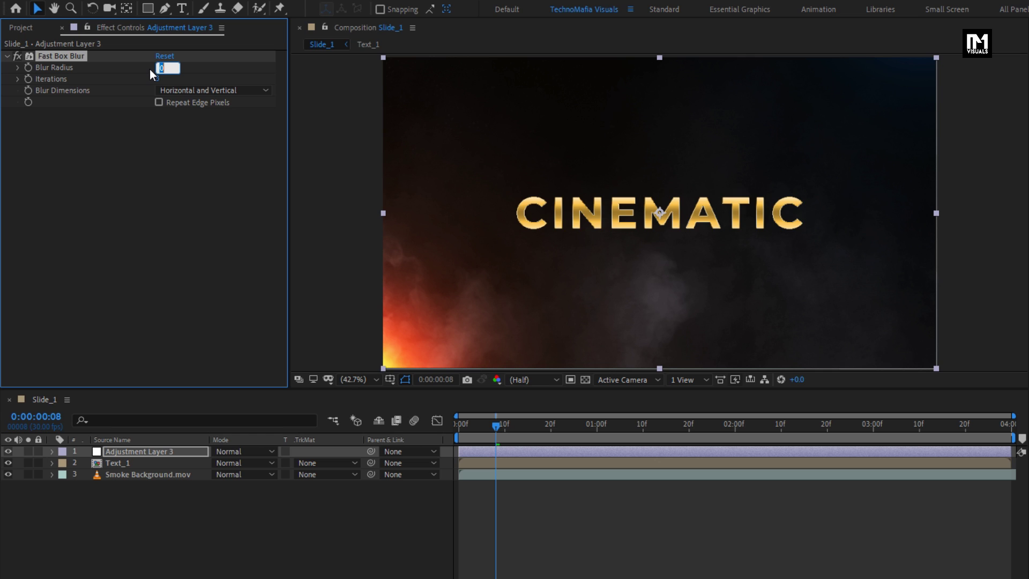
pyautogui.write('0')
pyautogui.press('Return')
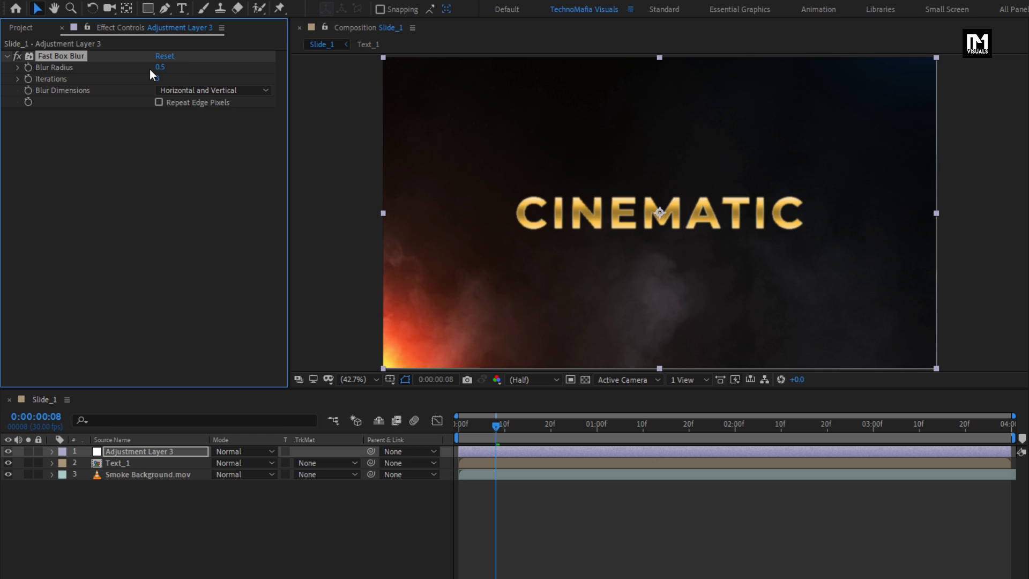
pyautogui.write('1')
pyautogui.press('Return')
# Apply Unsharp Mask to the new adjustment layer with an Amount of 500 and a Radius of 0.5.
pyautogui.click(854, 46)
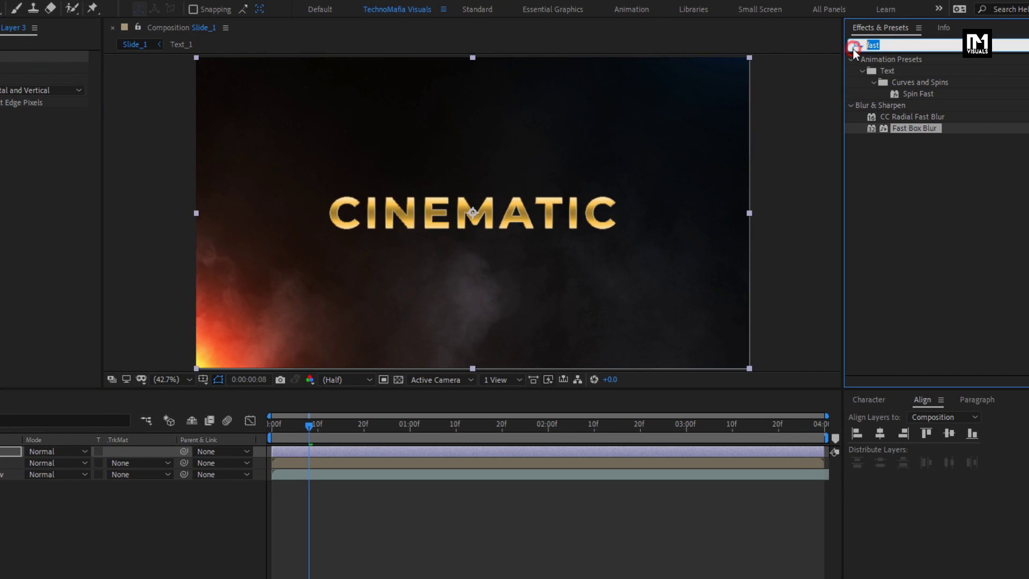
pyautogui.write('unsh')
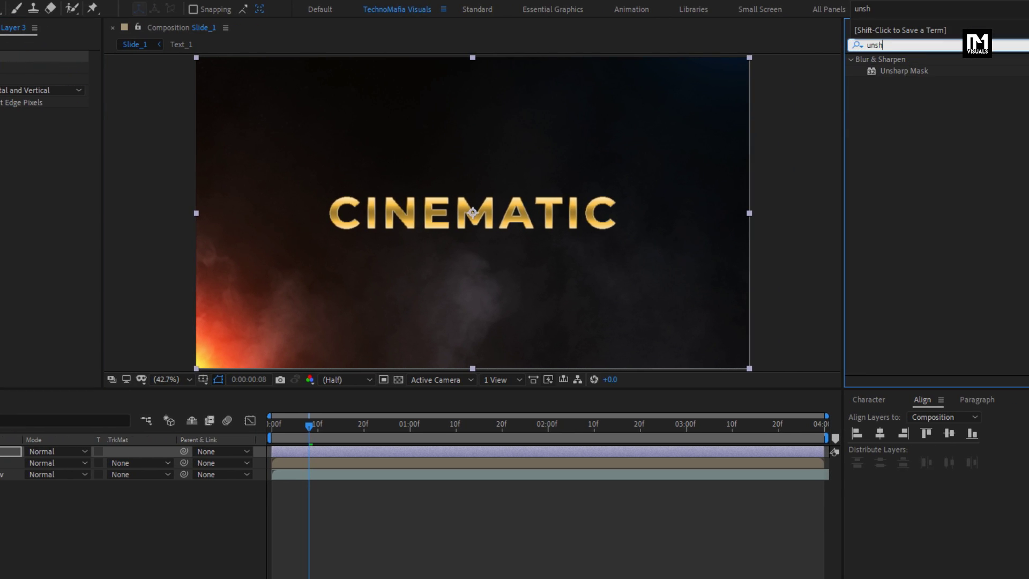
pyautogui.click(911, 71)
pyautogui.moveTo(912, 77); pyautogui.dragTo(573, 157)
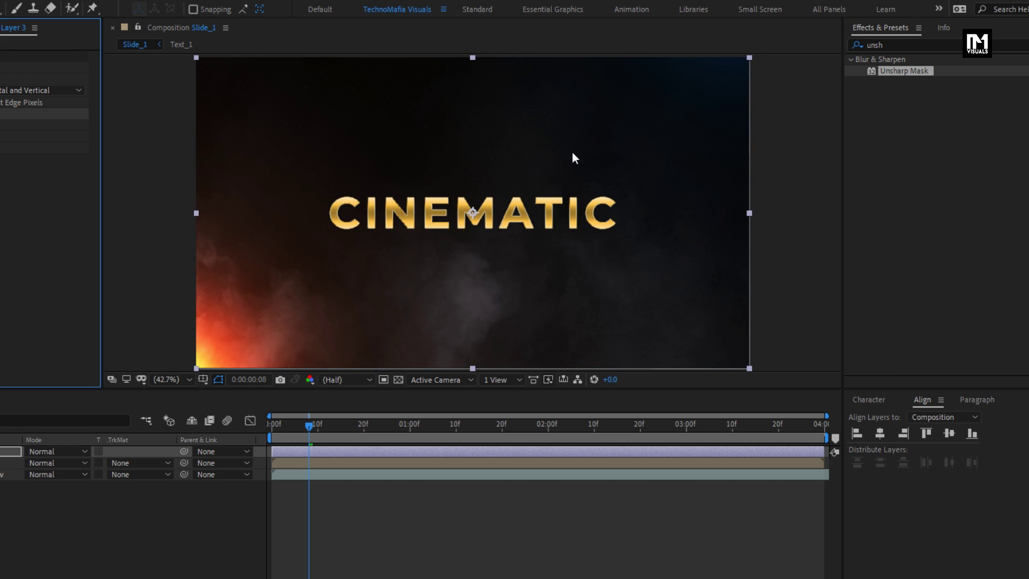
pyautogui.write('500')
pyautogui.press('Return')
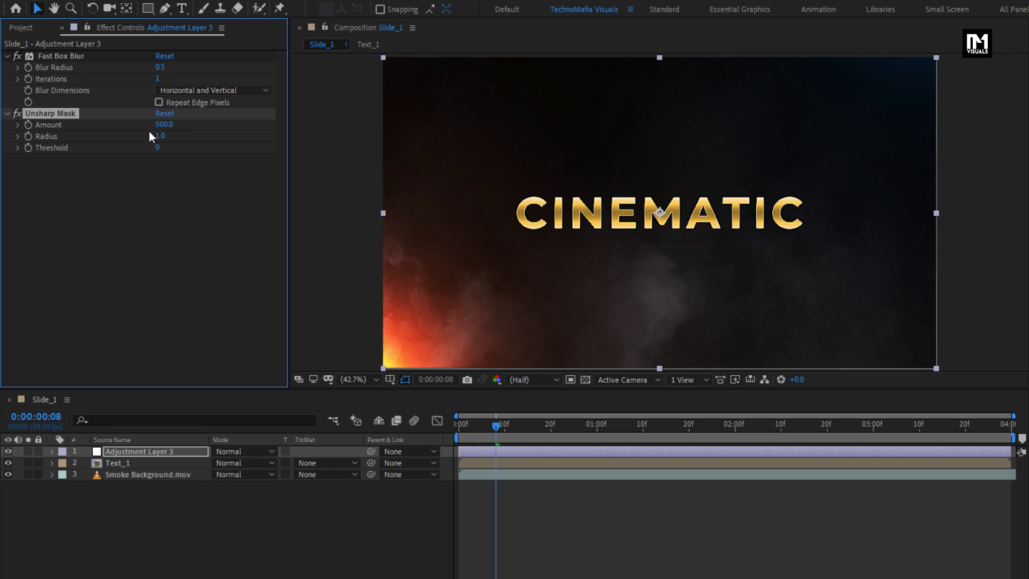
pyautogui.click(157, 136)
pyautogui.write('0.5')
# Place the Particles.mov footage as the topmost layer of the Slide_1 composition.
pyautogui.click(14, 29)
pyautogui.click(47, 150)
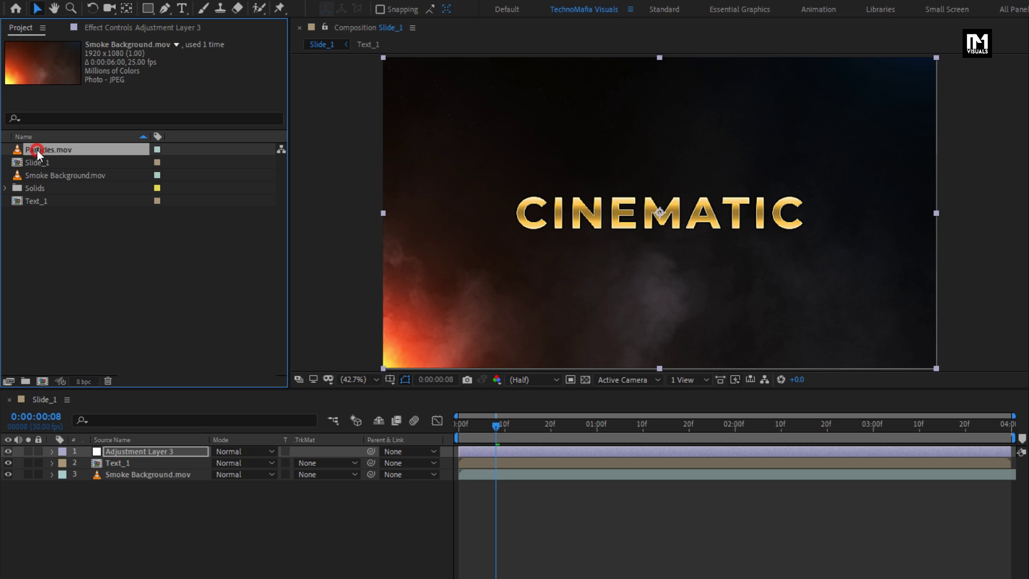
pyautogui.moveTo(47, 152); pyautogui.dragTo(144, 448)
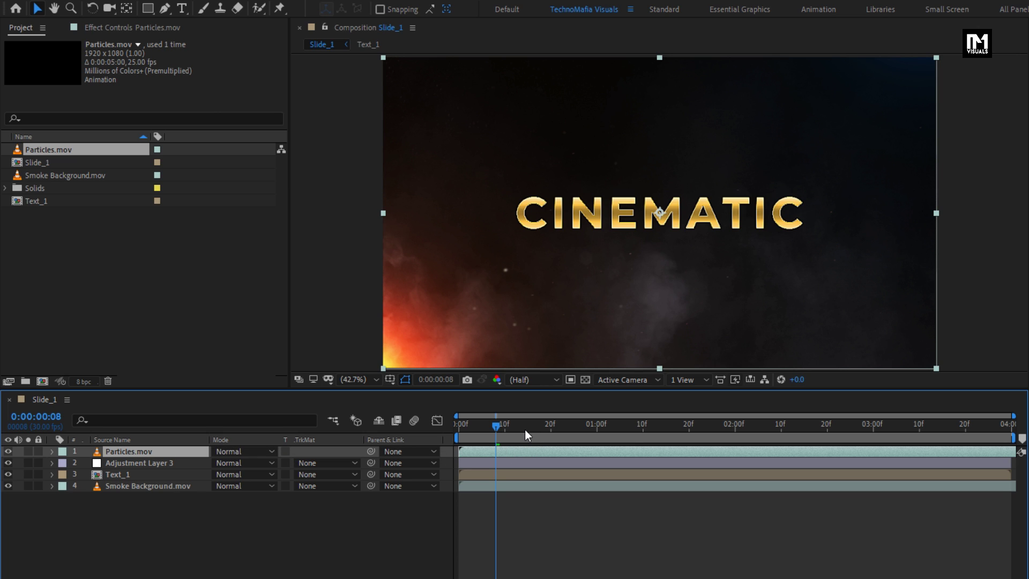
# Set a Scale keyframe of 100% on the Text_1 layer at 0:00:03:29.
pyautogui.click(459, 428)
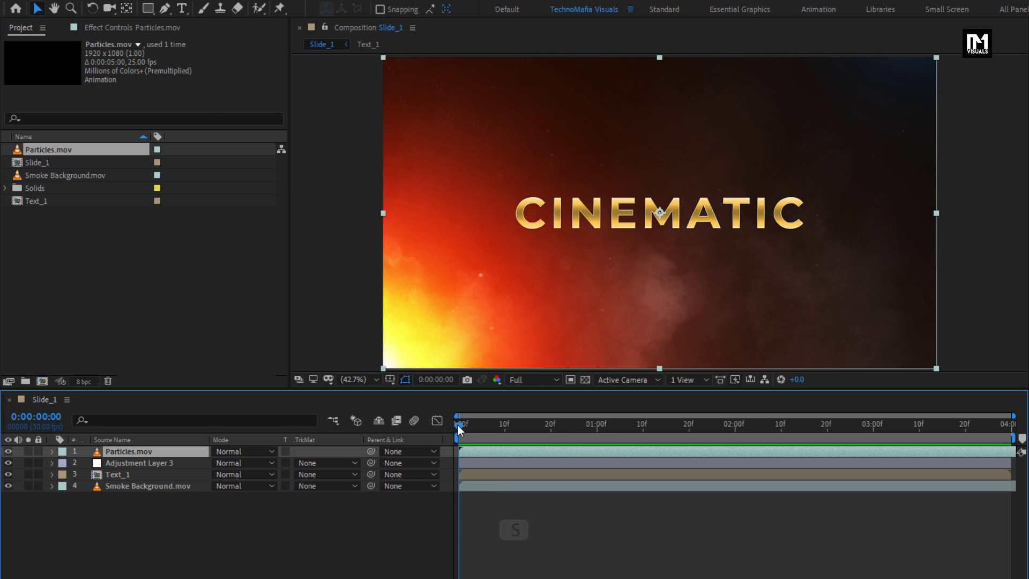
pyautogui.click(144, 476)
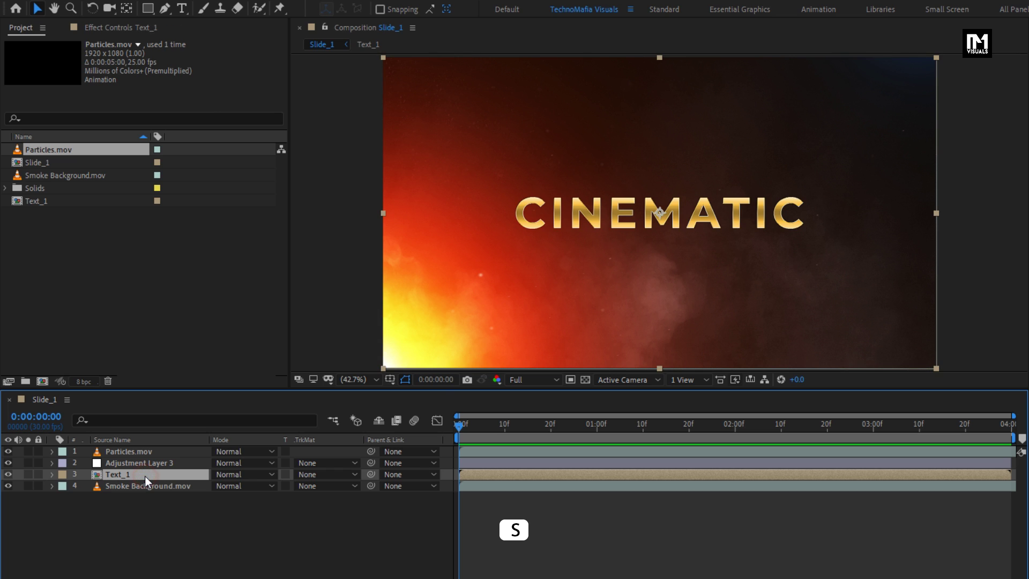
pyautogui.press('s')
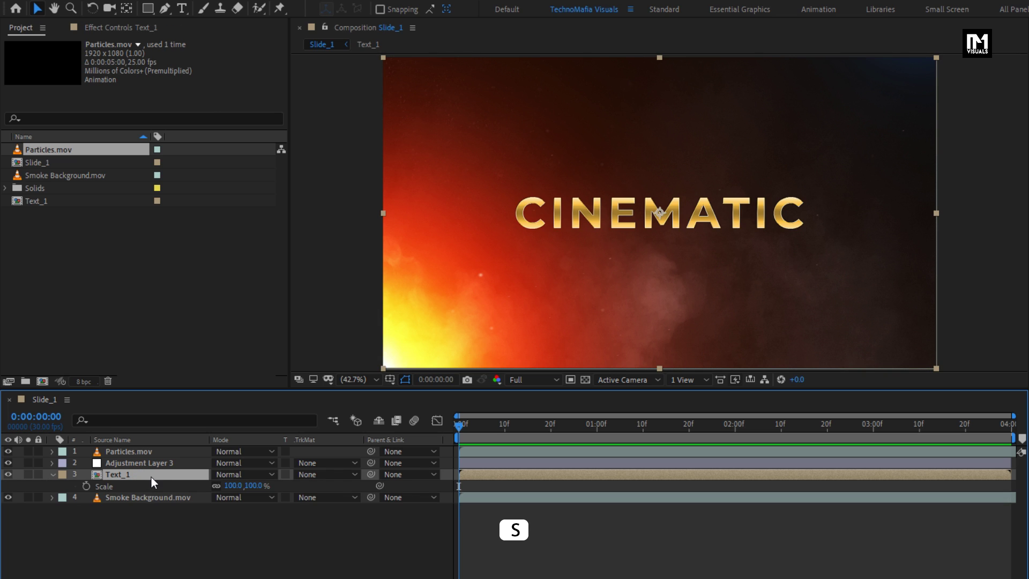
pyautogui.click(1010, 426)
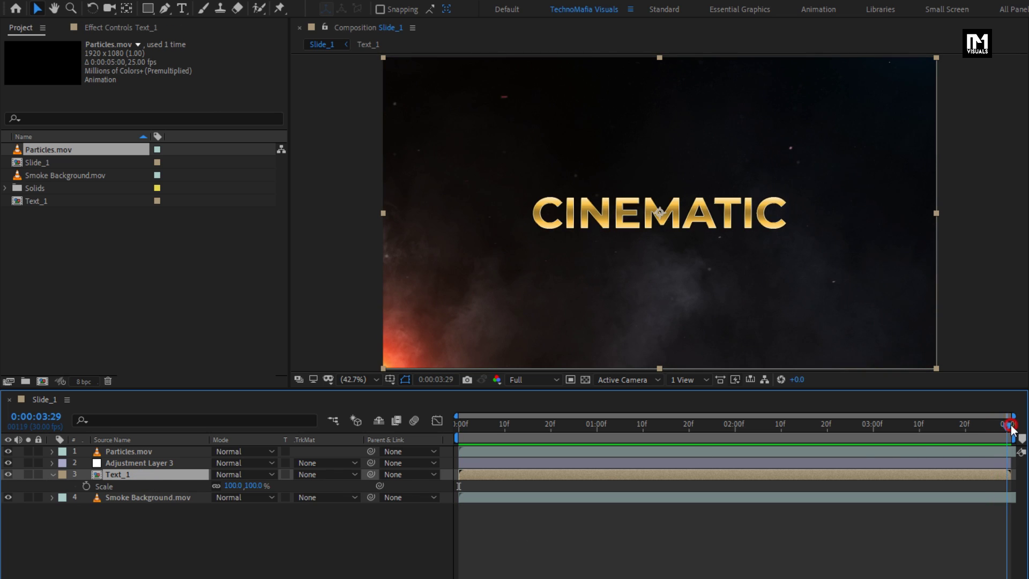
pyautogui.click(85, 486)
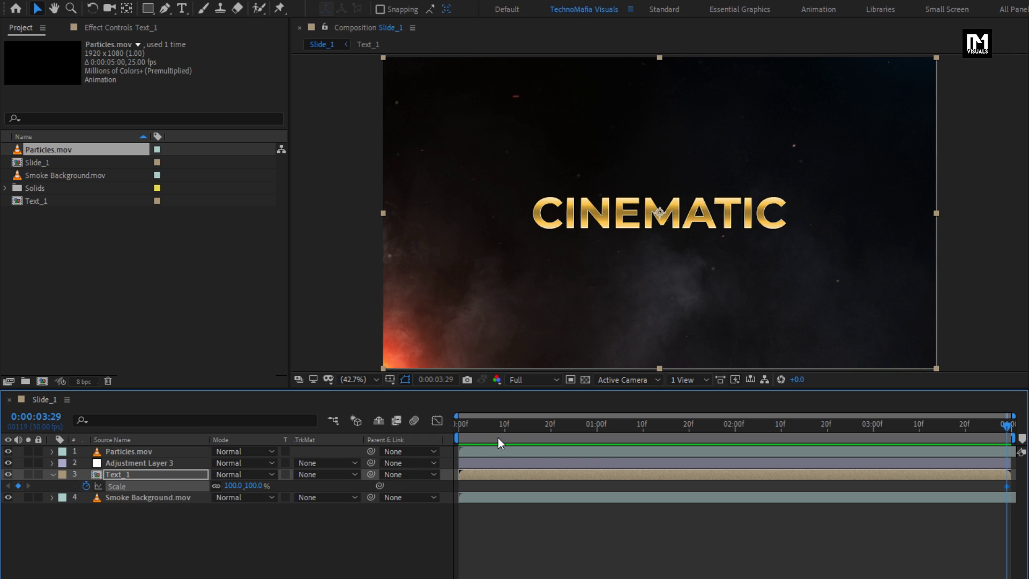
# Set Text_1's Scale to 120% at the first frame and preview the shrinking title animation.
pyautogui.moveTo(497, 439); pyautogui.dragTo(419, 433)
pyautogui.click(255, 485)
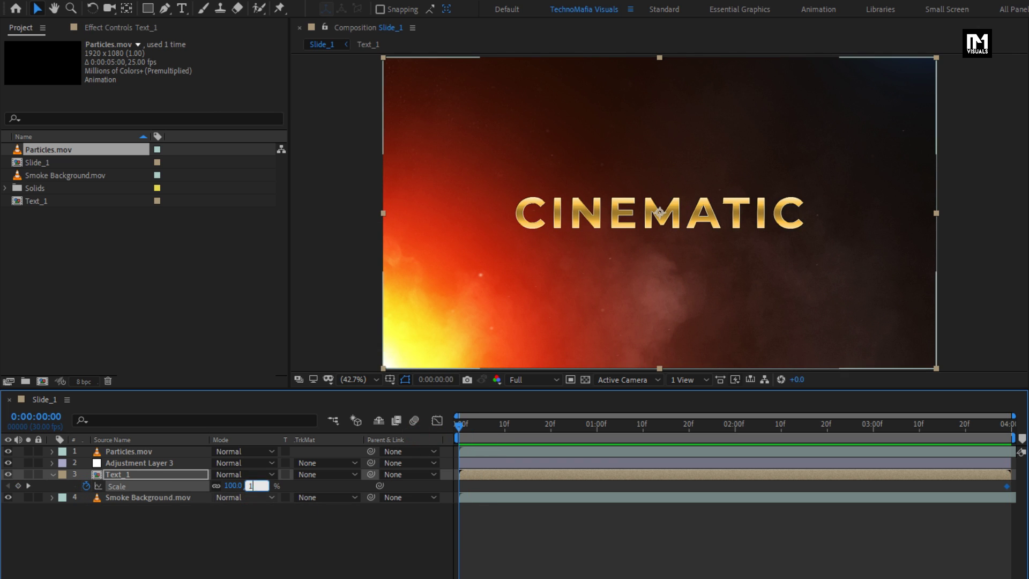
pyautogui.press('Return')
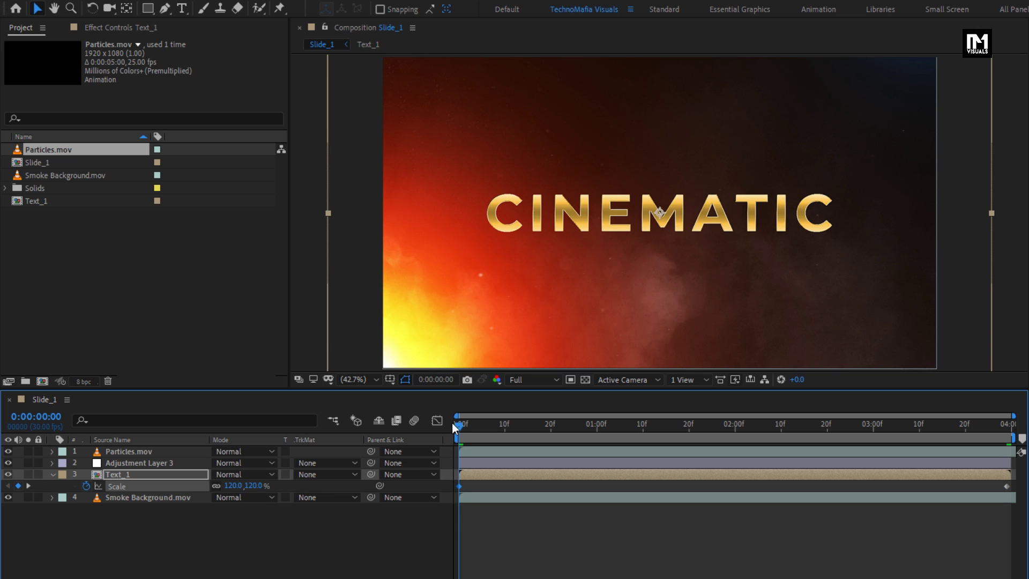
pyautogui.press('space')
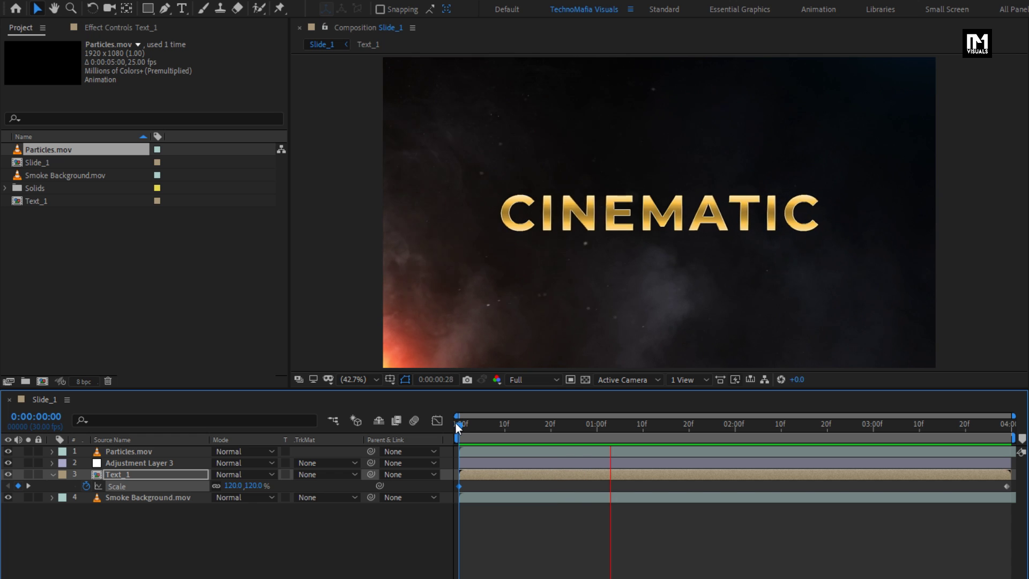
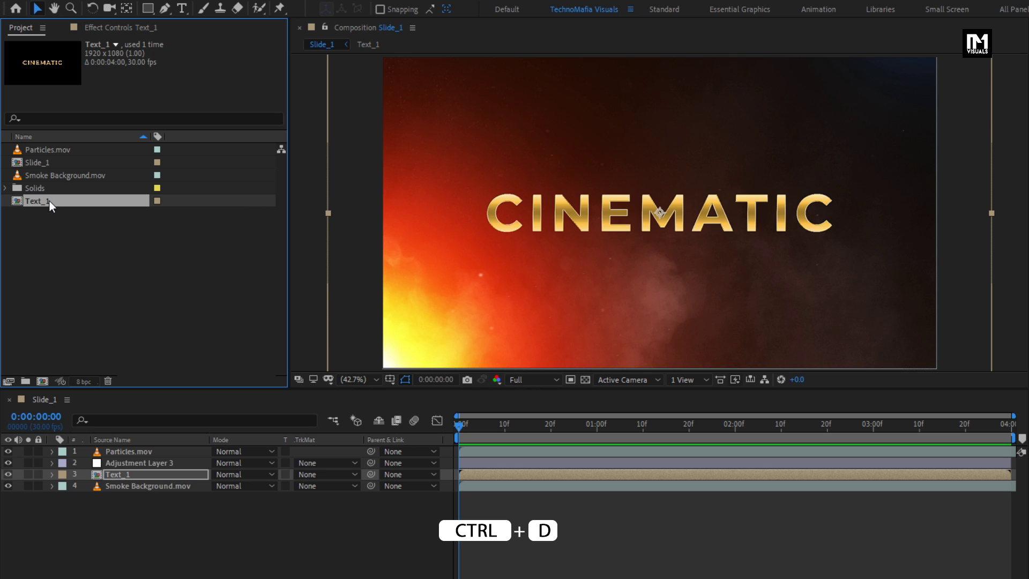
# Duplicate the Text_1 composition five times to get Text_2 through Text_6.
pyautogui.hotkey('ctrl', 'd')
pyautogui.hotkey('ctrl', 'd')
pyautogui.hotkey('ctrl', 'd')
pyautogui.hotkey('ctrl', 'd')
pyautogui.hotkey('ctrl', 'd')
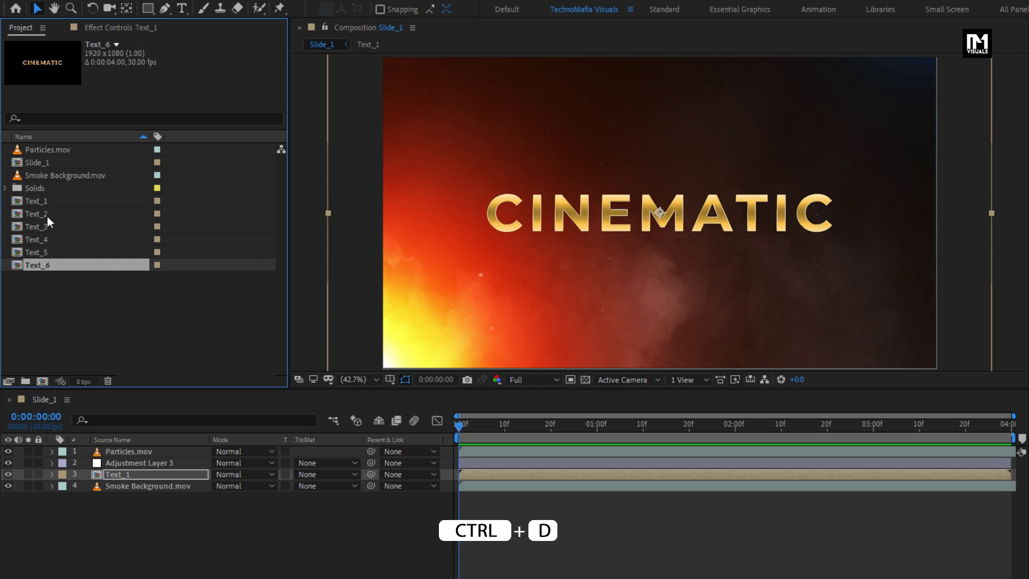
# Open the compositions Text_2, Text_3, Text_4, Text_5 and Text_6 in the timeline.
pyautogui.doubleClick(47, 215)
pyautogui.click(47, 227)
pyautogui.doubleClick(47, 229)
pyautogui.doubleClick(46, 238)
pyautogui.doubleClick(41, 252)
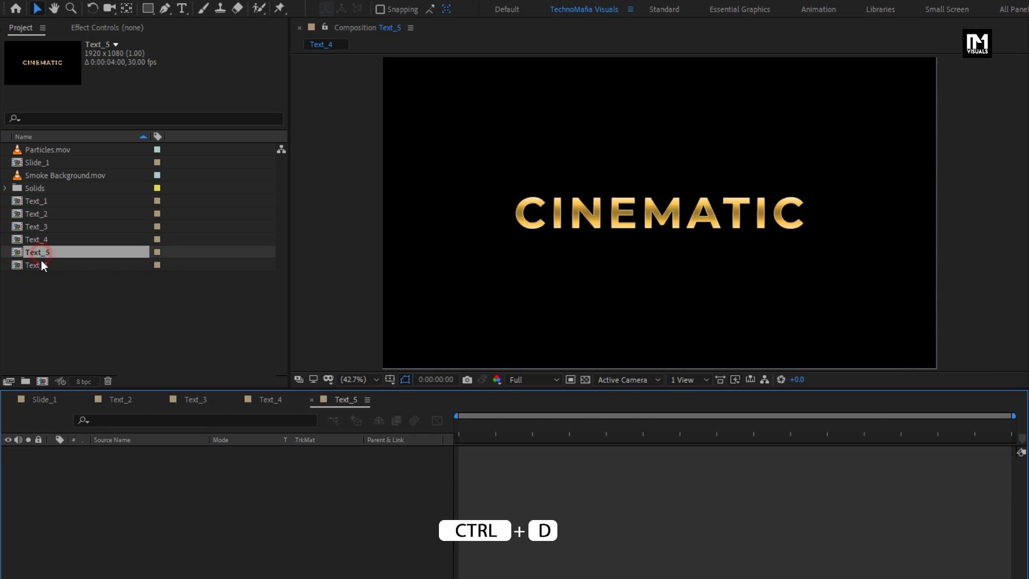
pyautogui.doubleClick(41, 265)
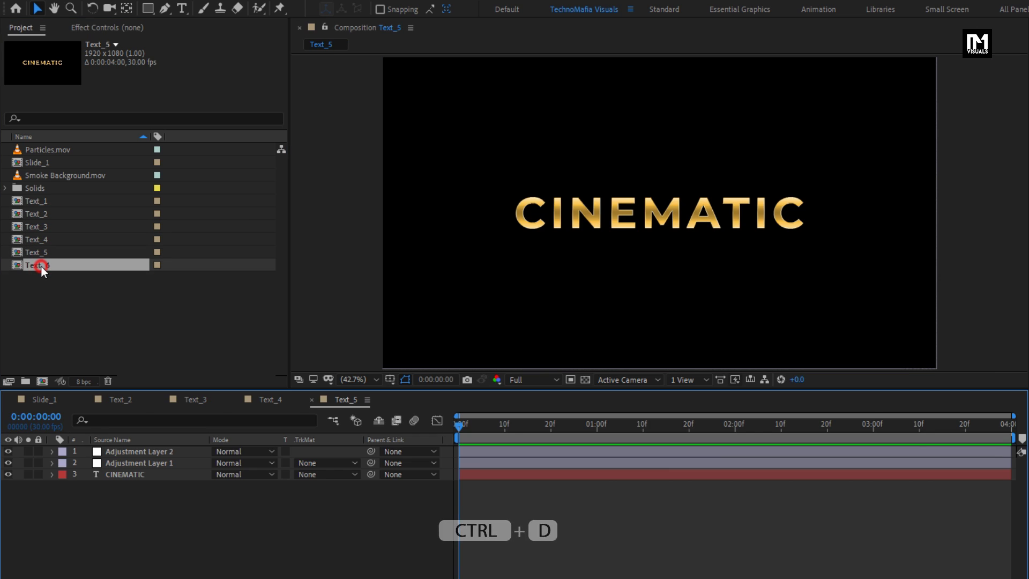
# Replace the CINEMATIC text with TRAILER in Text_2 and with TITLE in Text_3.
pyautogui.click(121, 399)
pyautogui.doubleClick(123, 474)
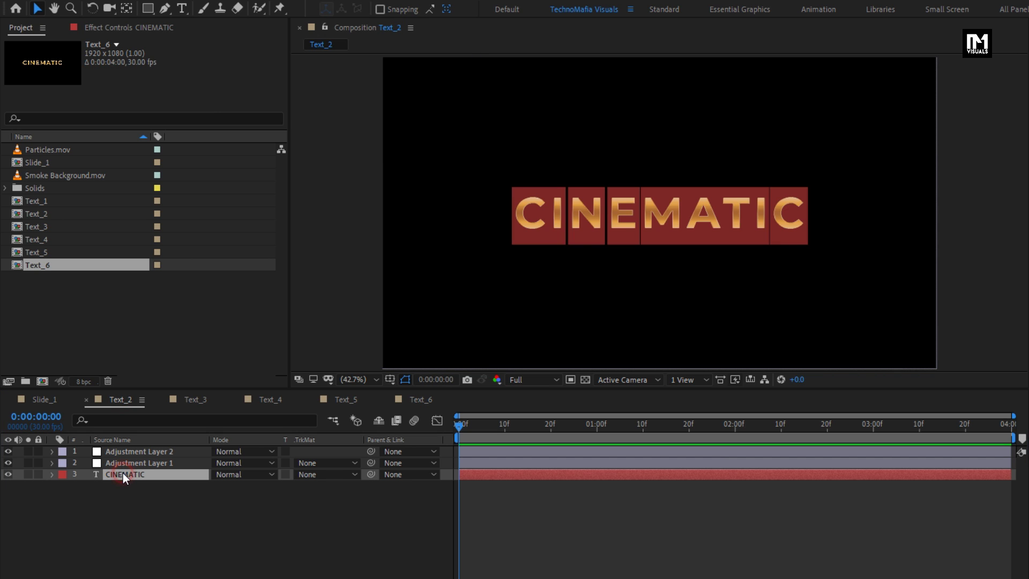
pyautogui.write('TRAILER')
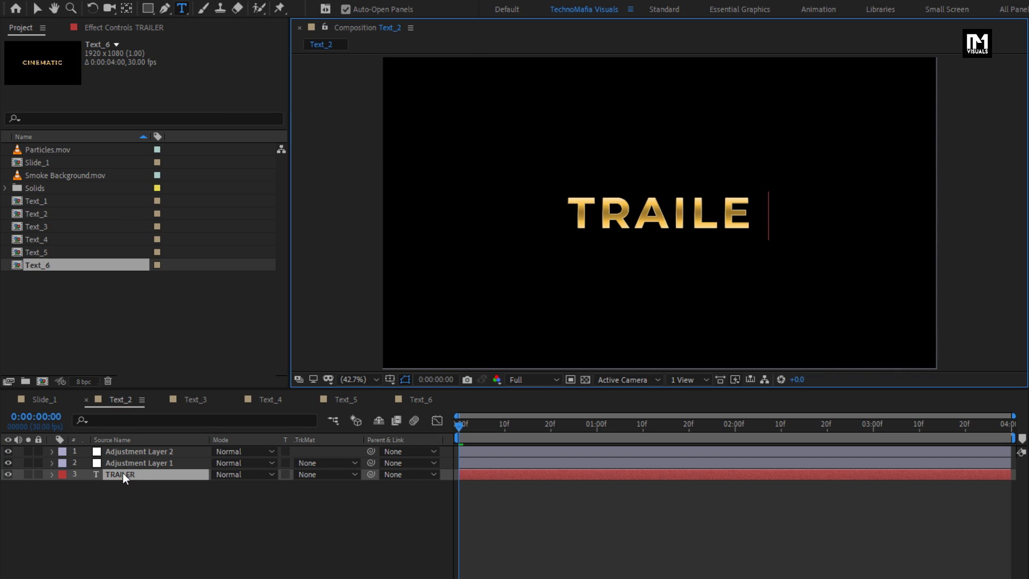
pyautogui.click(187, 402)
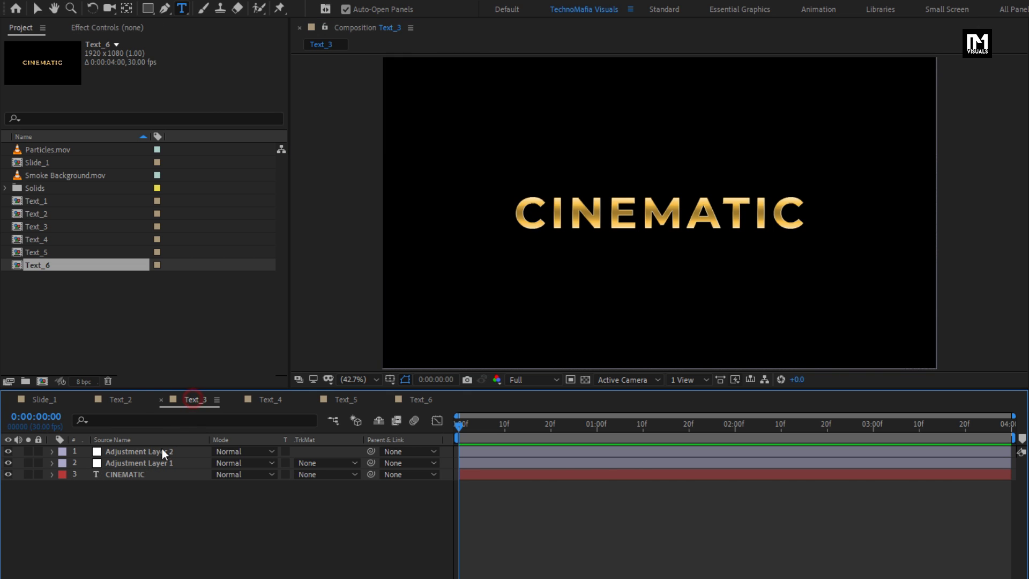
pyautogui.doubleClick(143, 475)
pyautogui.write('TITLE')
# Replace the CINEMATIC text with ANIMATION in Text_4 and with IN in Text_5.
pyautogui.click(234, 406)
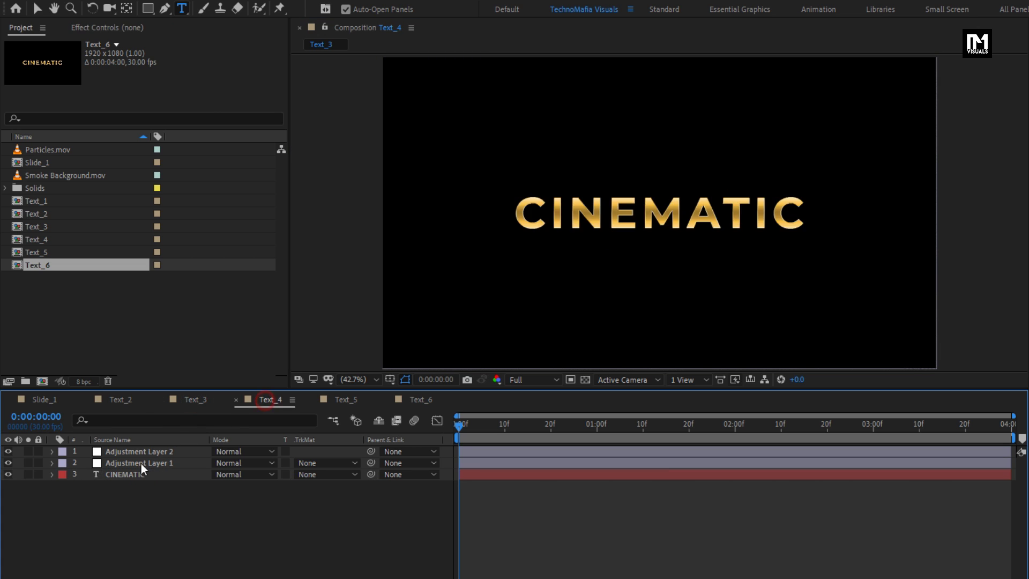
pyautogui.doubleClick(116, 476)
pyautogui.write('ANIMATION')
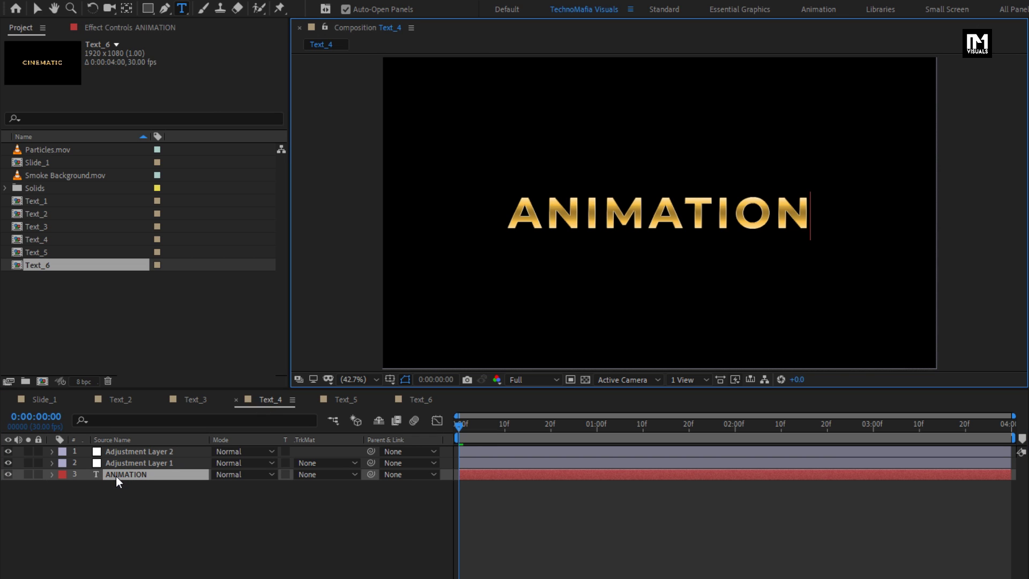
pyautogui.click(295, 407)
pyautogui.doubleClick(124, 474)
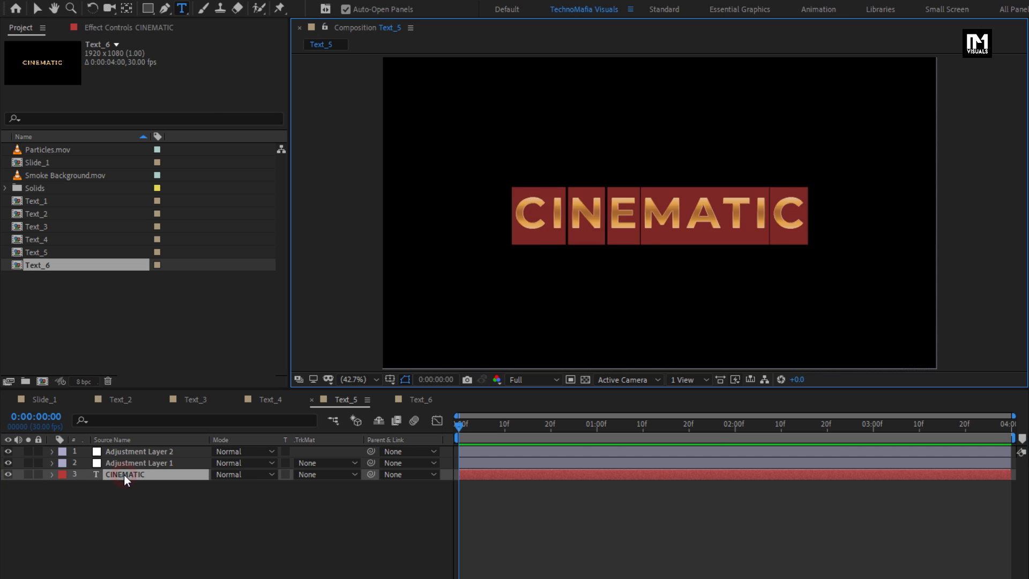
pyautogui.write('IN')
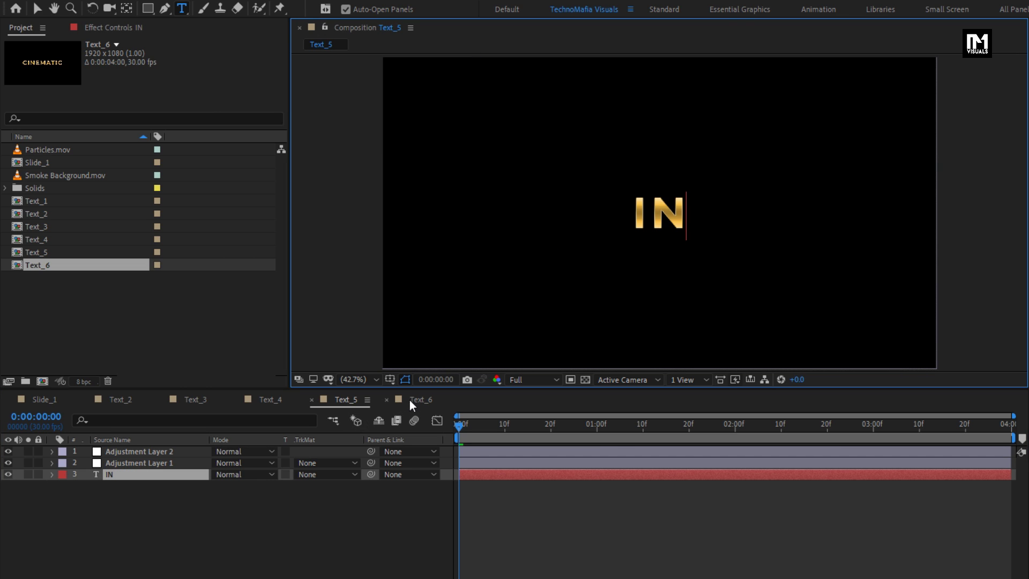
# Replace the CINEMATIC text in the Text_6 composition with AFTER EFFECTS.
pyautogui.click(408, 400)
pyautogui.doubleClick(134, 477)
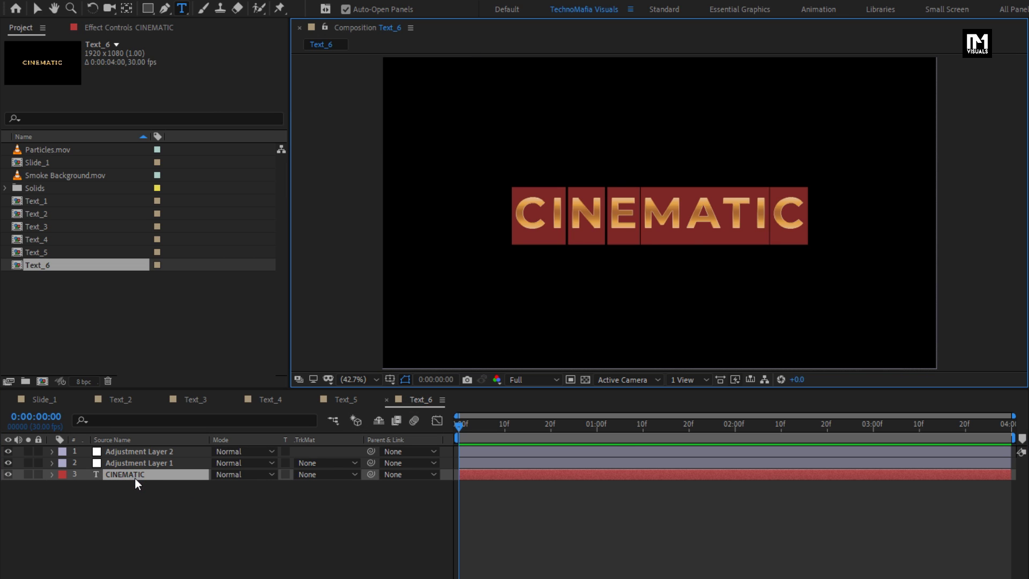
pyautogui.write('AFTER EFFECTS')
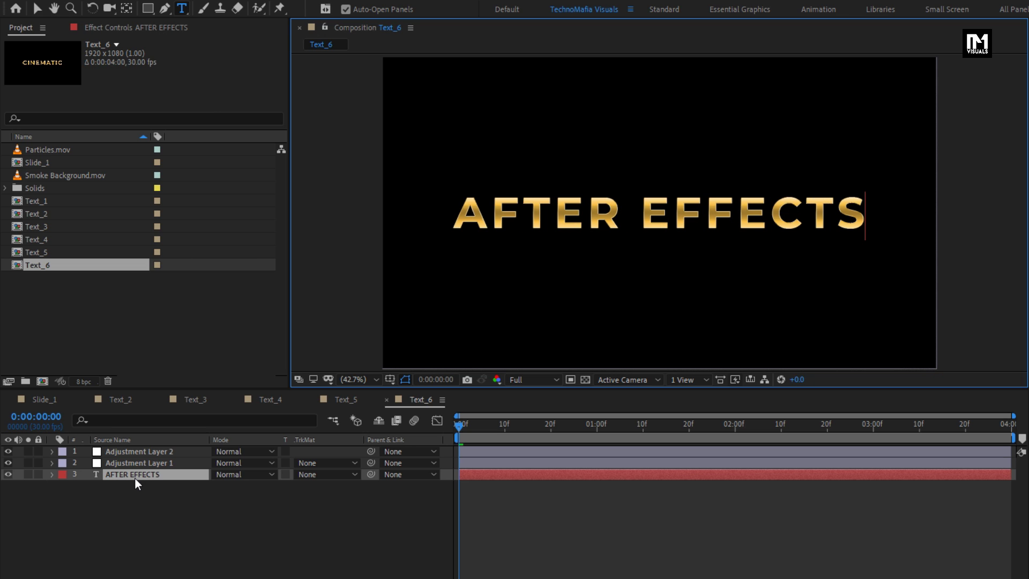
pyautogui.click(144, 502)
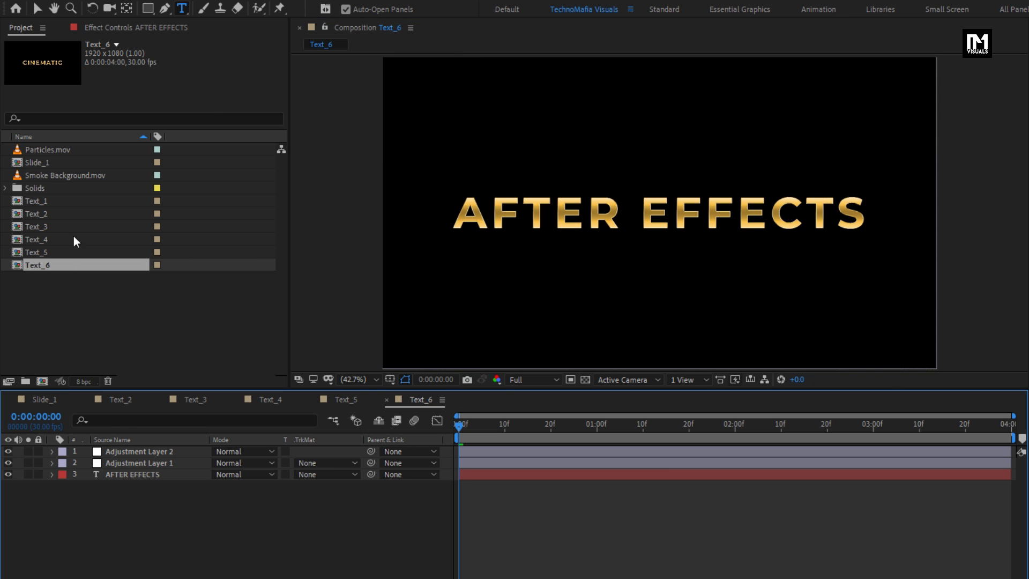
# Duplicate the Slide_1 composition five times in the project.
pyautogui.click(51, 163)
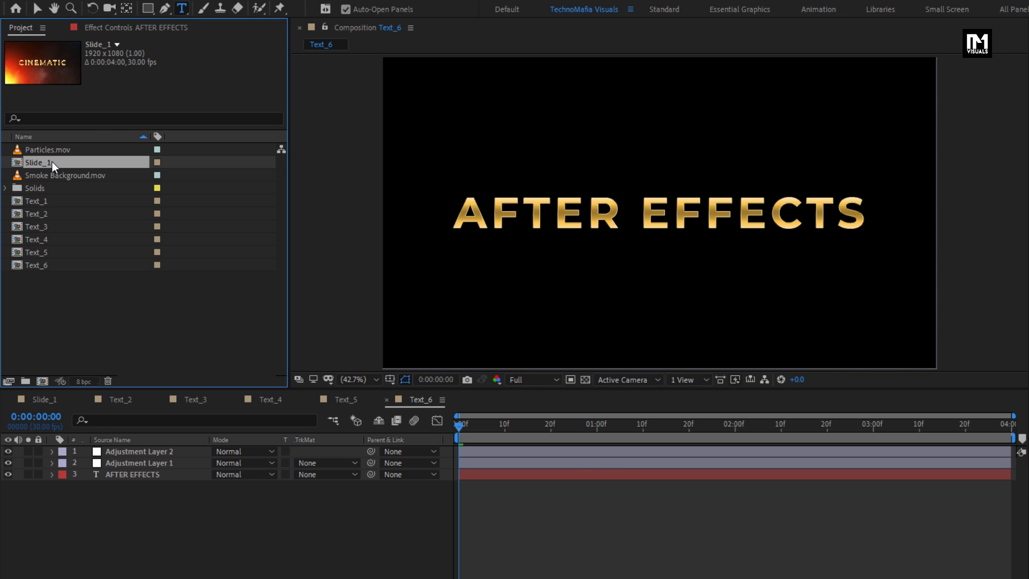
pyautogui.hotkey('ctrl', 'd')
pyautogui.hotkey('ctrl', 'd')
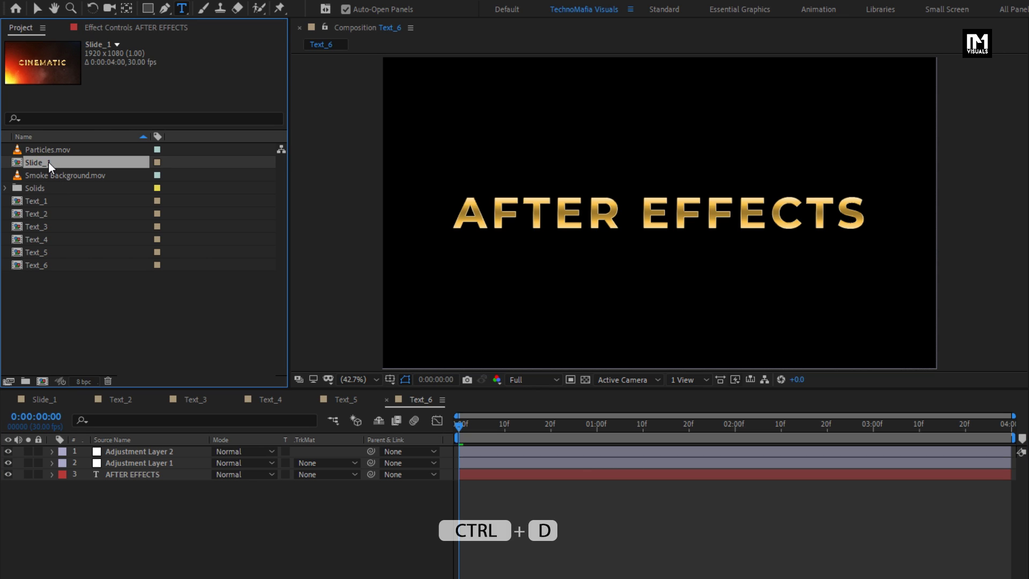
pyautogui.hotkey('ctrl', 'd')
pyautogui.hotkey('ctrl', 'd')
pyautogui.hotkey('ctrl', 'd')
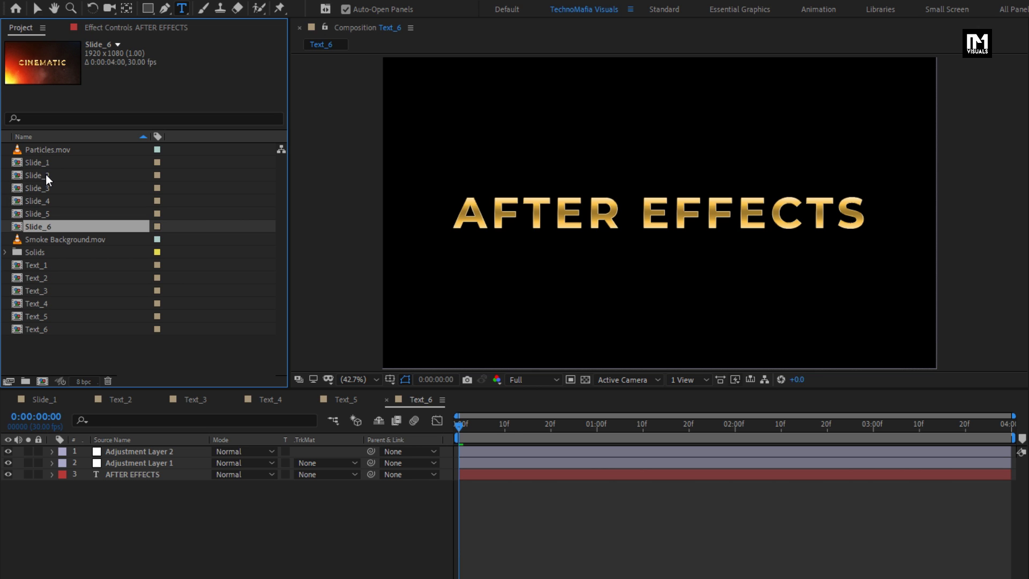
# Open the compositions Slide_2, Slide_3, Slide_4, Slide_5 and Slide_6 in the timeline.
pyautogui.doubleClick(46, 175)
pyautogui.doubleClick(45, 189)
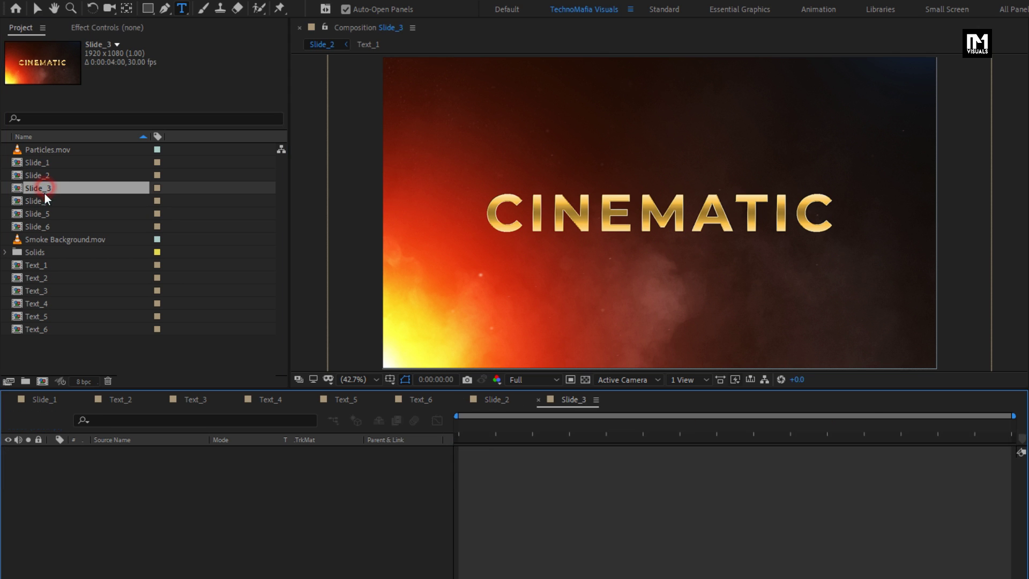
pyautogui.doubleClick(44, 201)
pyautogui.click(41, 212)
pyautogui.doubleClick(42, 212)
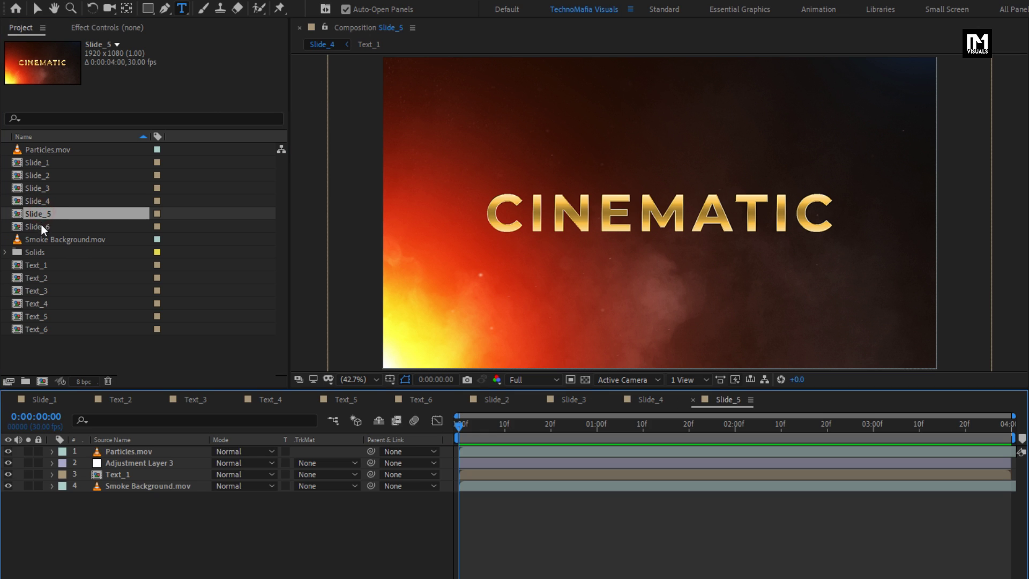
pyautogui.doubleClick(41, 227)
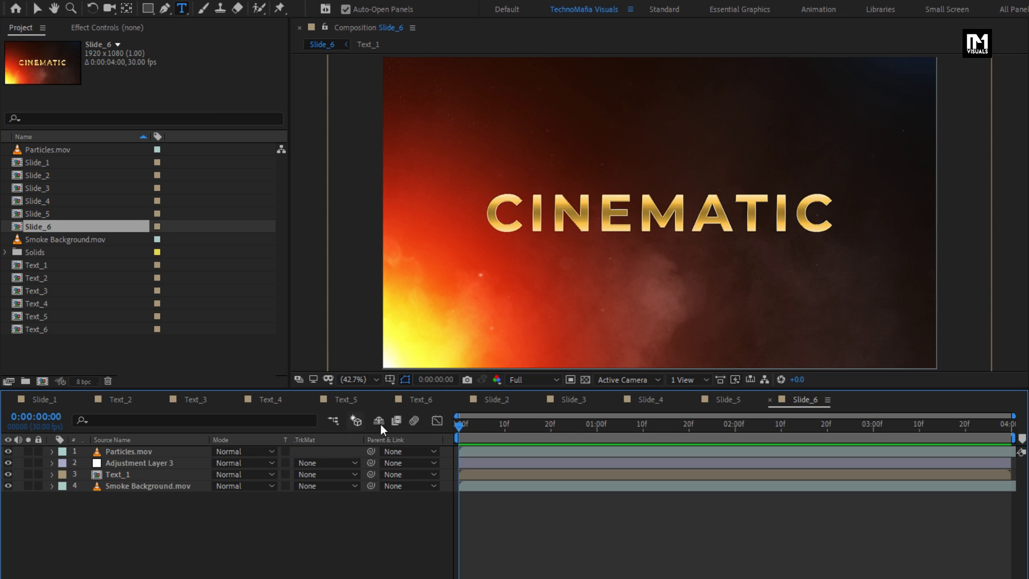
# Replace the source of the Text_1 layer in Slide_2 with the Text_2 composition and check the slide's opening frames.
pyautogui.click(493, 404)
pyautogui.click(127, 475)
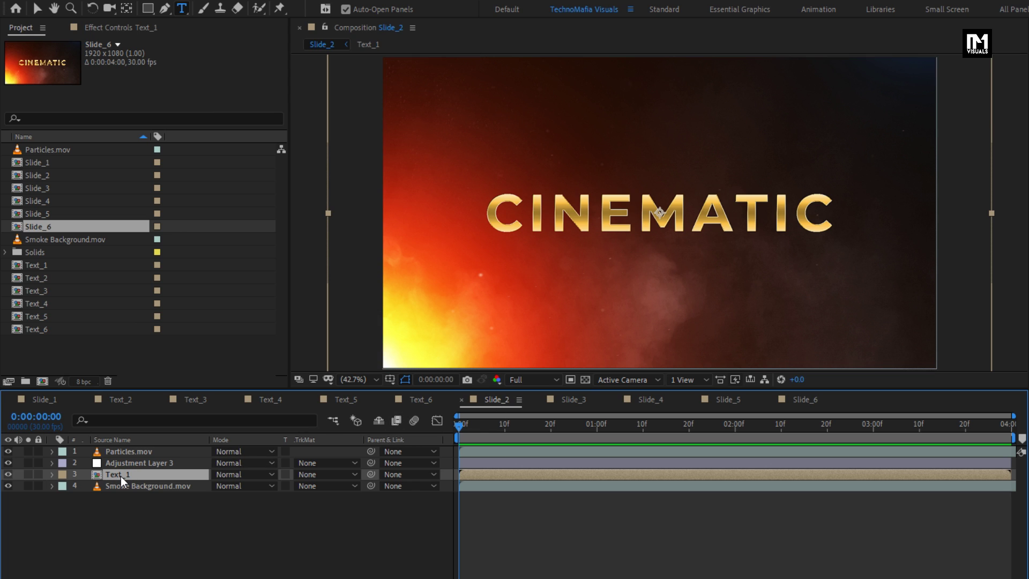
pyautogui.click(42, 277)
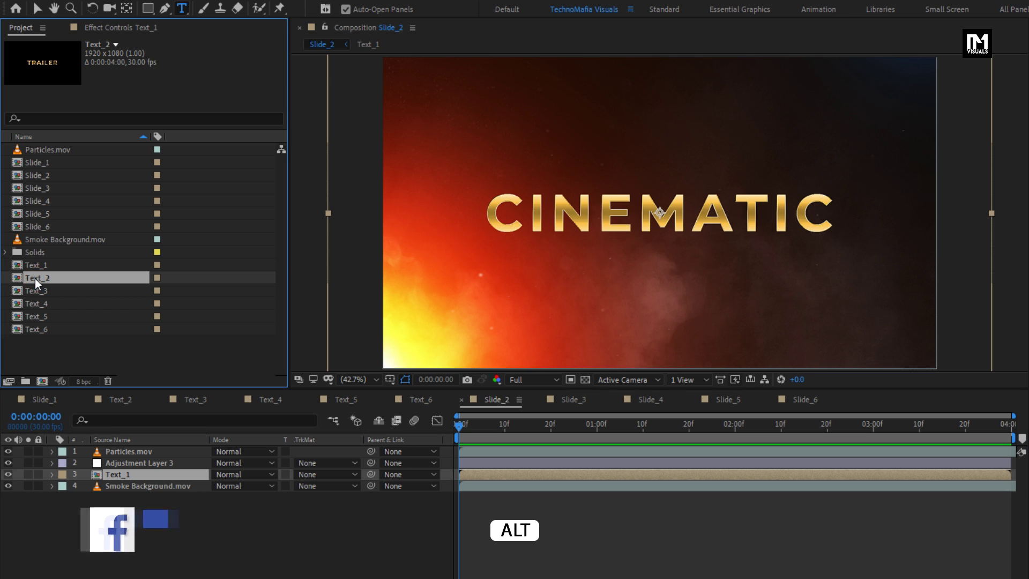
pyautogui.keyDown('alt'); pyautogui.click(34, 279); pyautogui.keyUp('alt')
pyautogui.moveTo(33, 279); pyautogui.dragTo(132, 474)
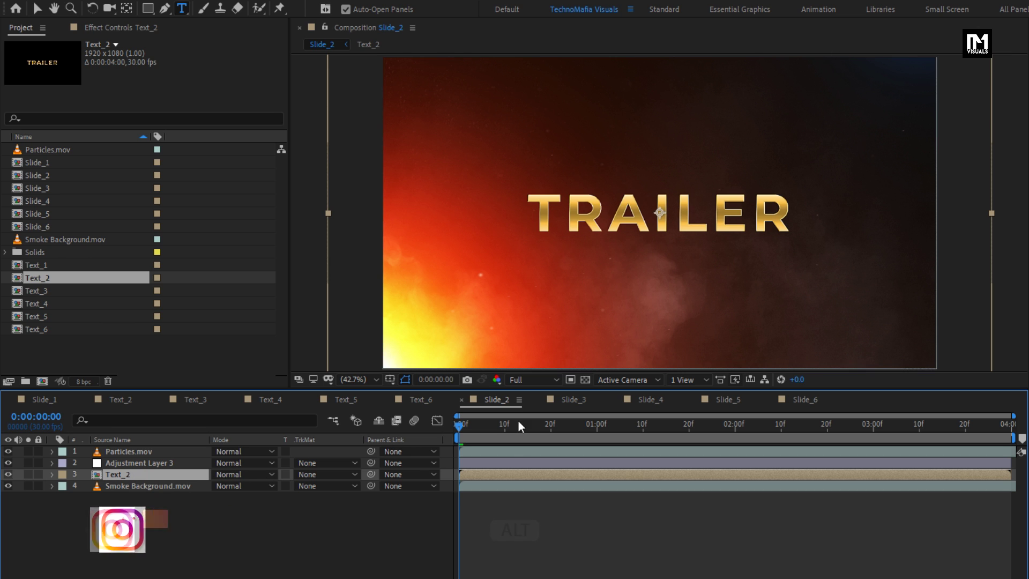
pyautogui.click(474, 426)
pyautogui.moveTo(477, 426)
pyautogui.mouseDown()
pyautogui.moveTo(821, 426)
pyautogui.moveTo(459, 426)
pyautogui.mouseUp()
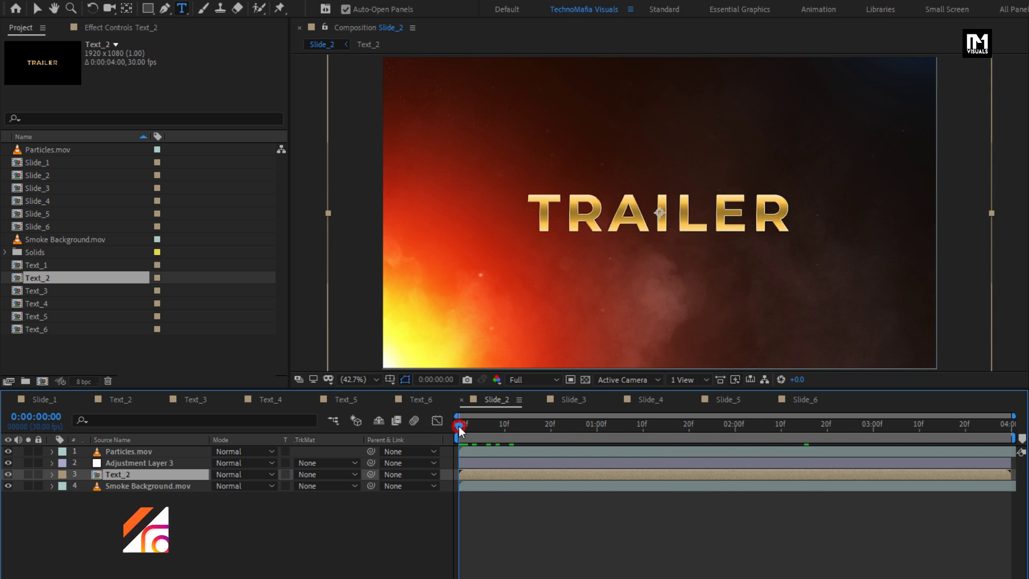
# Replace the source of the Text_1 layer in Slide_3 with the Text_3 composition.
pyautogui.click(569, 400)
pyautogui.click(111, 475)
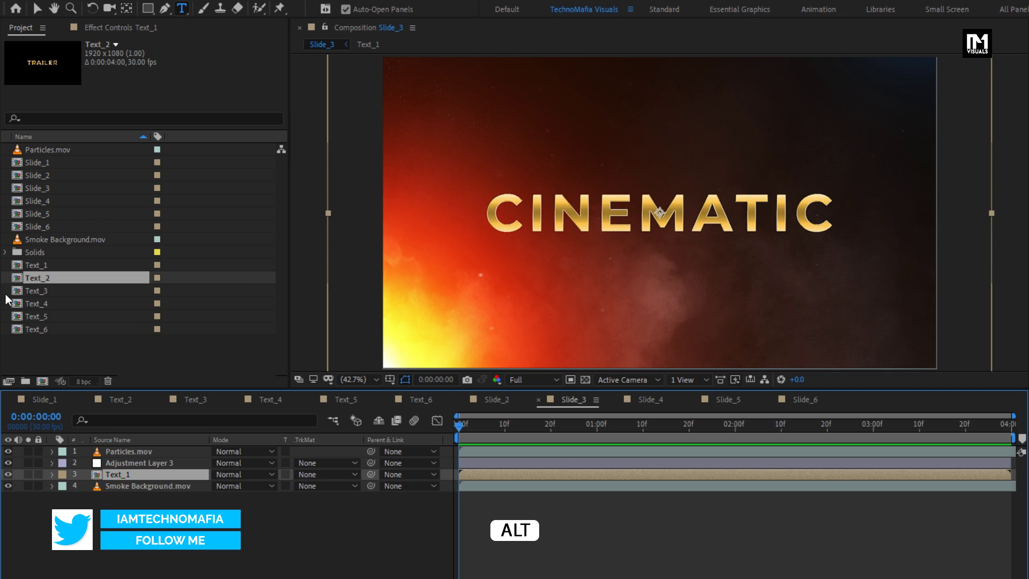
pyautogui.click(33, 291)
pyautogui.moveTo(32, 291); pyautogui.dragTo(125, 472)
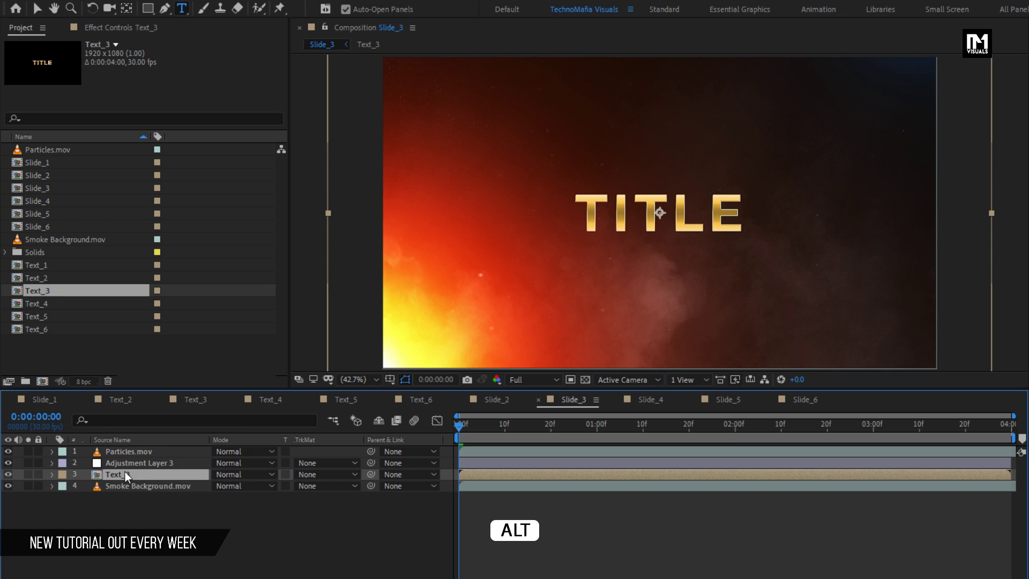
# Replace the Text_1 layer's source with Text_4 in Slide_4 and with Text_5 in Slide_5.
pyautogui.click(649, 399)
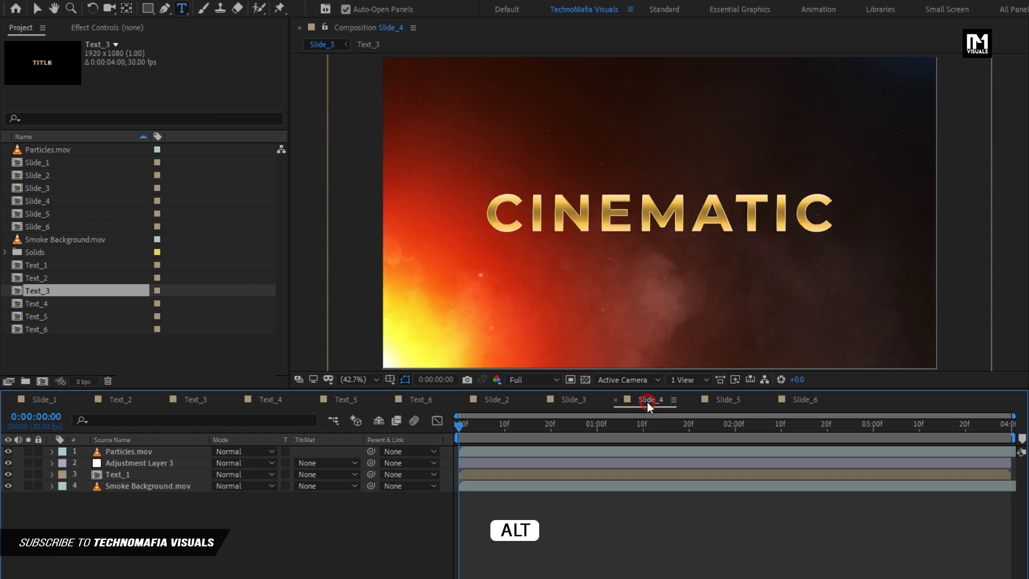
pyautogui.click(138, 474)
pyautogui.click(32, 303)
pyautogui.moveTo(32, 305); pyautogui.dragTo(120, 478)
pyautogui.click(727, 400)
pyautogui.click(134, 472)
pyautogui.click(37, 317)
pyautogui.moveTo(34, 319); pyautogui.dragTo(143, 479)
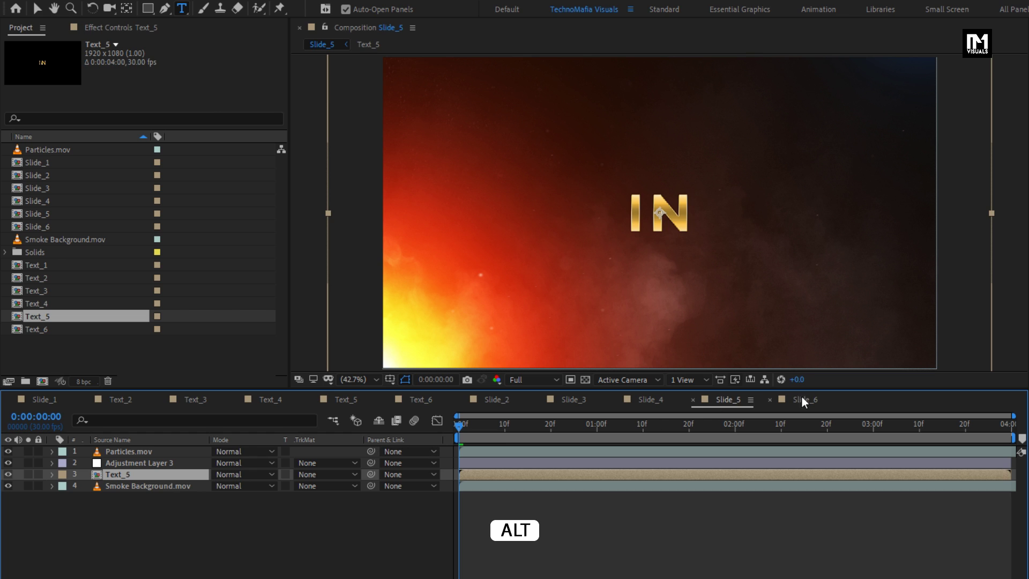
# Replace the source of the Text_1 layer in Slide_6 with the Text_6 composition and scrub through the slide.
pyautogui.click(804, 400)
pyautogui.click(118, 478)
pyautogui.moveTo(38, 329); pyautogui.dragTo(125, 475)
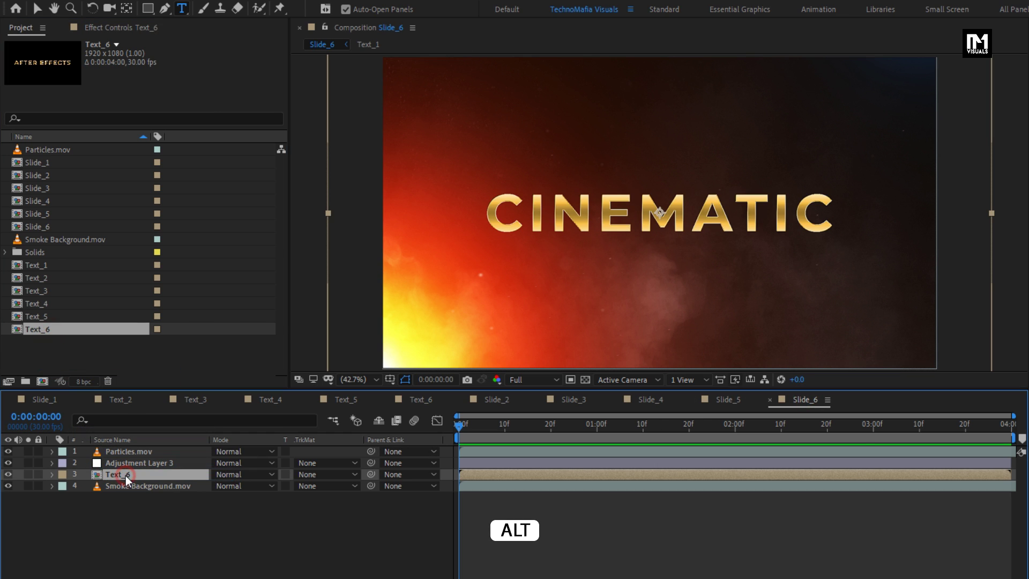
pyautogui.moveTo(495, 425); pyautogui.dragTo(923, 423)
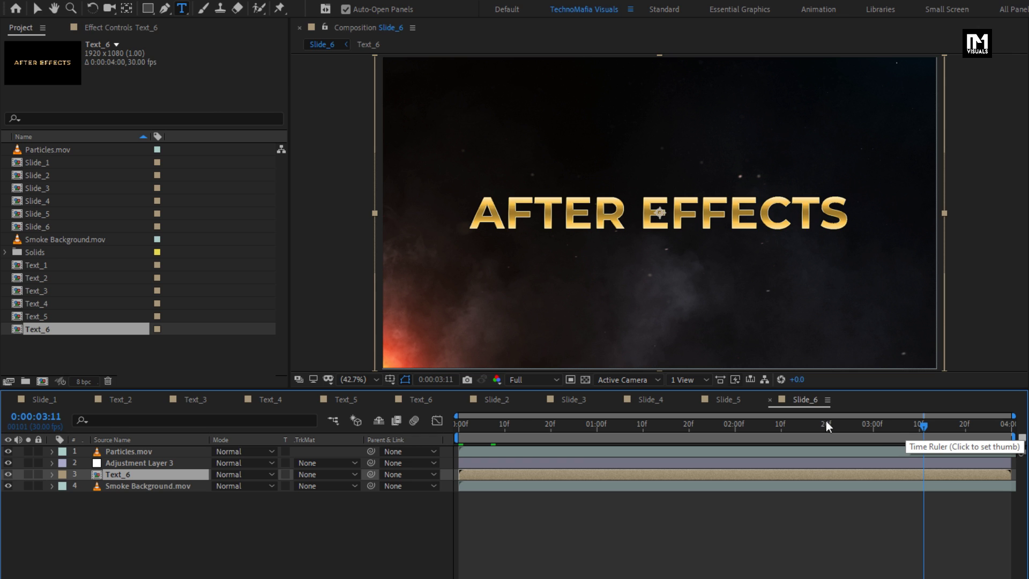
# Create a new 1920 x 1080 composition named Trailer_Title with a duration of 12 seconds.
pyautogui.click(42, 381)
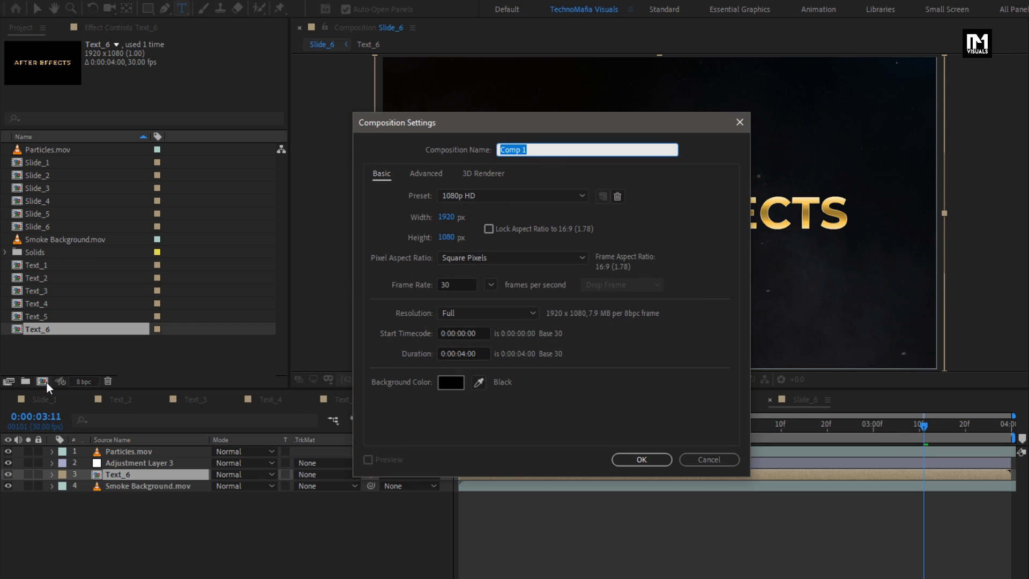
pyautogui.write('T')
pyautogui.click(463, 354)
pyautogui.press('BackSpace')
pyautogui.press('BackSpace')
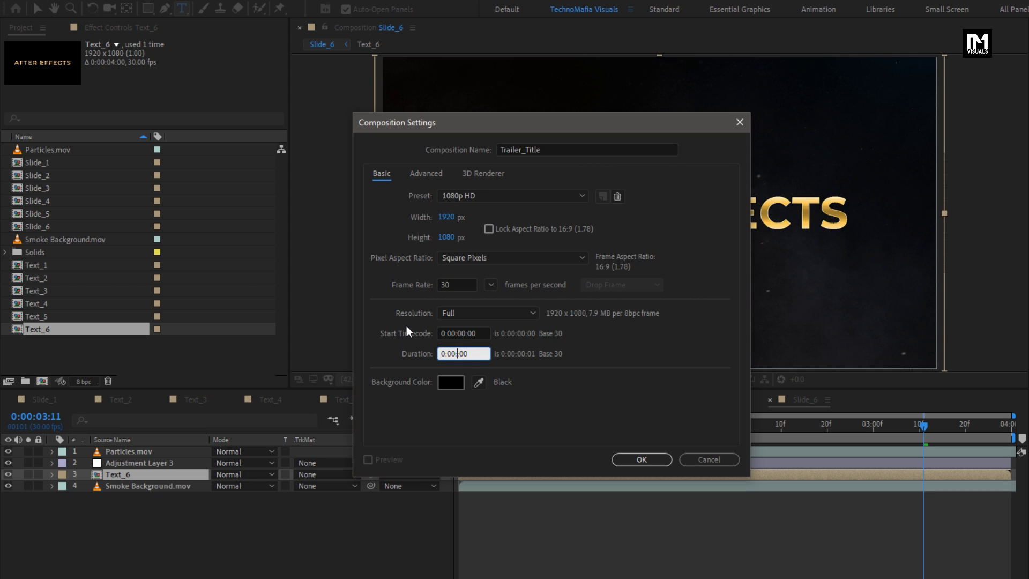
pyautogui.write('12:')
pyautogui.click(626, 457)
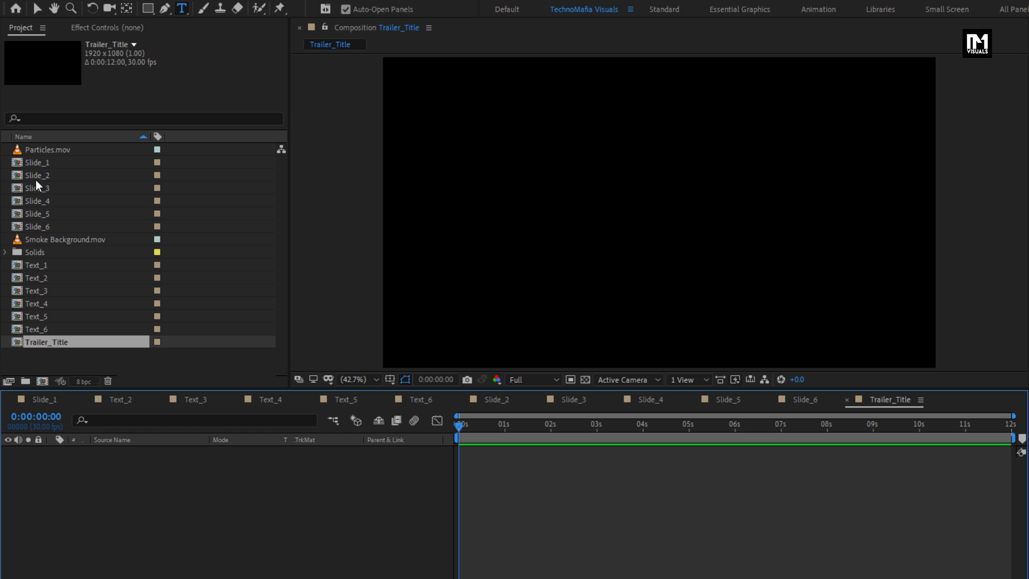
# Add the compositions Slide_1 through Slide_6 to the Trailer_Title timeline, with Slide_6 as the uppermost layer.
pyautogui.click(38, 227)
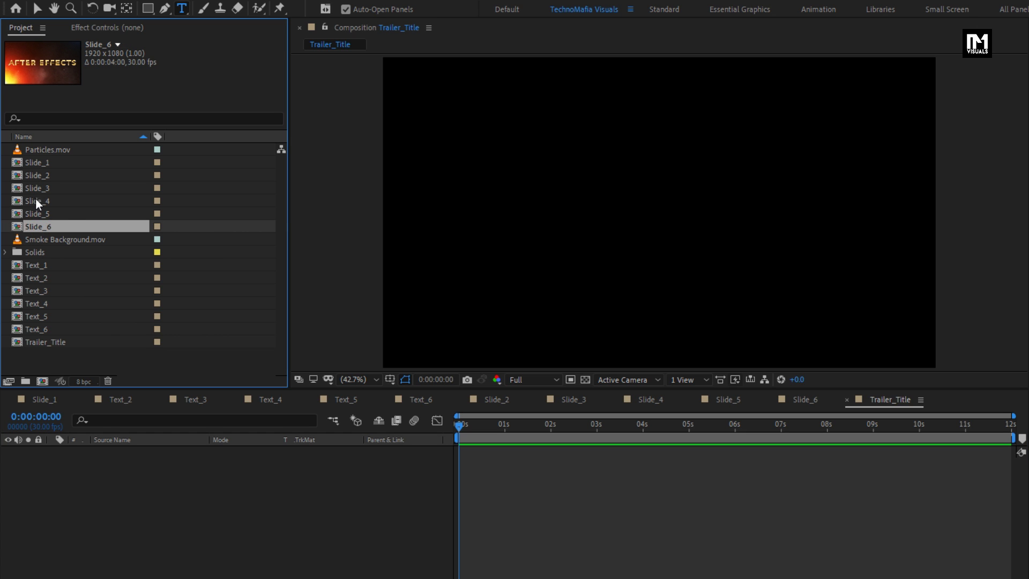
pyautogui.keyDown('shift'); pyautogui.click(31, 165); pyautogui.keyUp('shift')
pyautogui.moveTo(36, 166); pyautogui.dragTo(126, 529)
pyautogui.click(126, 530)
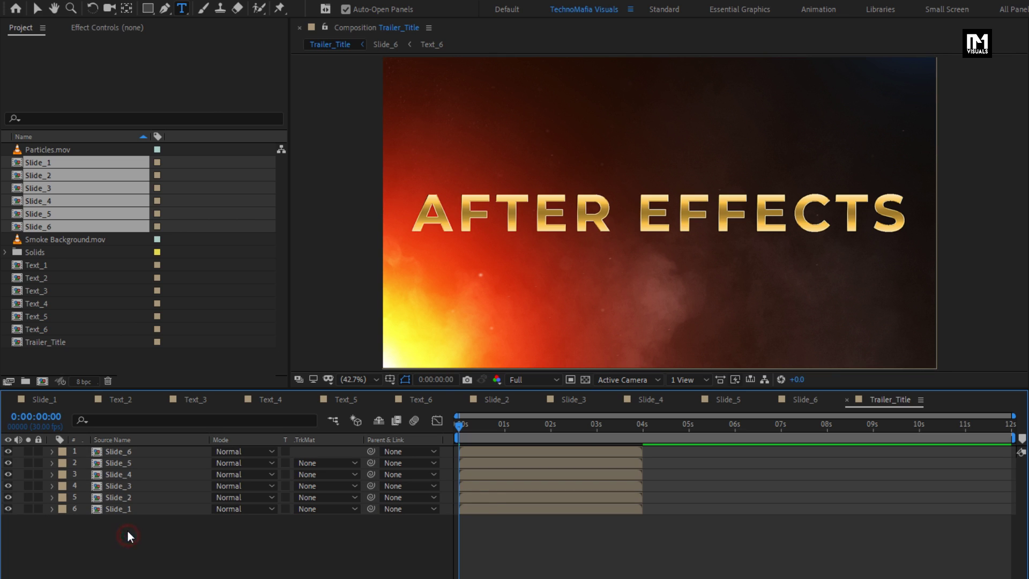
# Stagger the slide layers two seconds apart, from Slide_2 starting at 2 s to Slide_6 at 10 s, and preview the overlaps.
pyautogui.moveTo(502, 497); pyautogui.dragTo(680, 484)
pyautogui.moveTo(507, 474); pyautogui.dragTo(785, 468)
pyautogui.moveTo(535, 462); pyautogui.dragTo(999, 445)
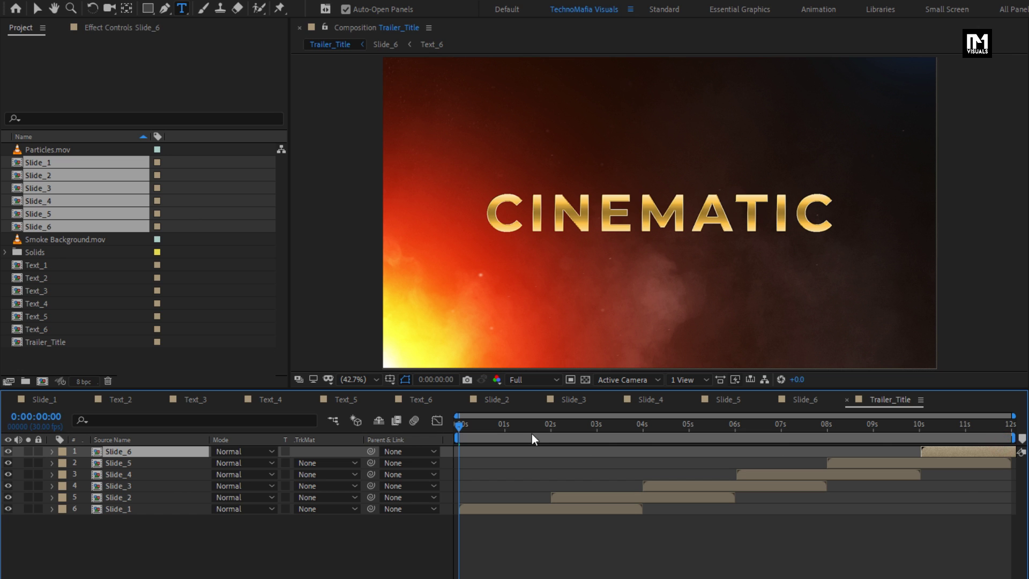
pyautogui.moveTo(458, 425); pyautogui.dragTo(670, 425)
pyautogui.click(462, 427)
pyautogui.moveTo(549, 427); pyautogui.dragTo(613, 429)
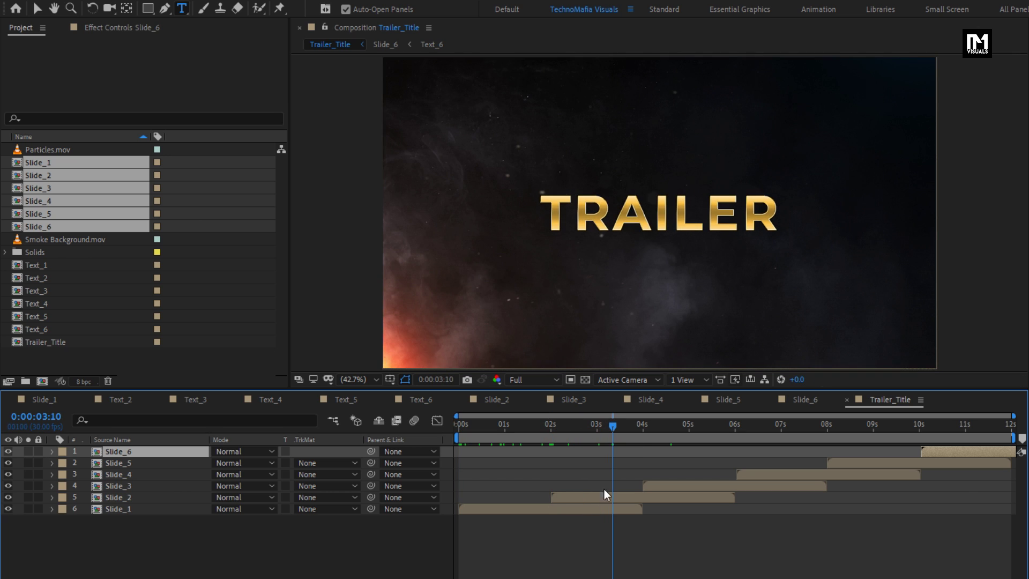
# Create a black 1920 x 1080 solid named Frame above the slide layers in Trailer_Title.
pyautogui.click(189, 548)
pyautogui.rightClick(153, 546)
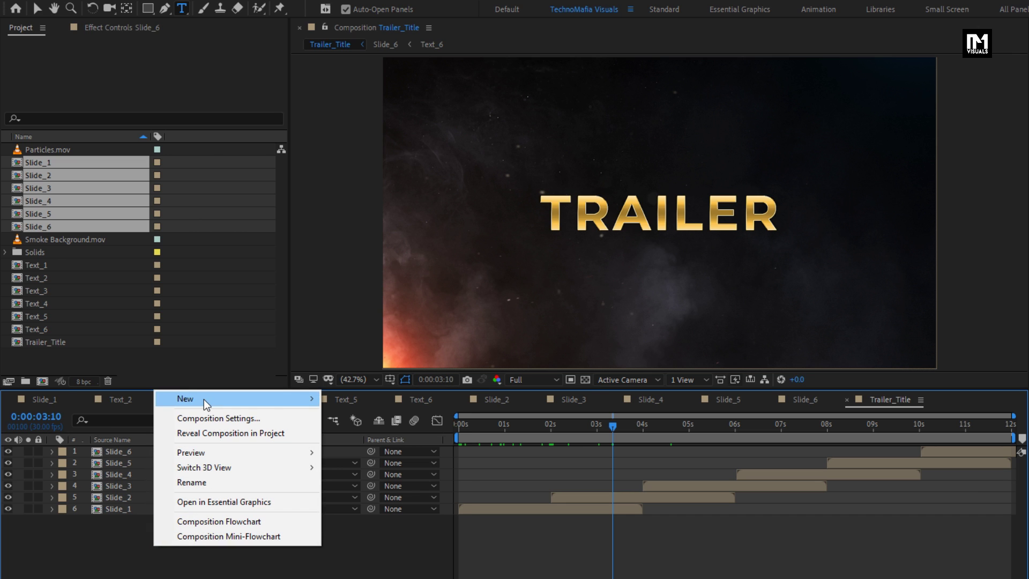
pyautogui.moveTo(203, 400)
pyautogui.click(388, 432)
pyautogui.write('Frame')
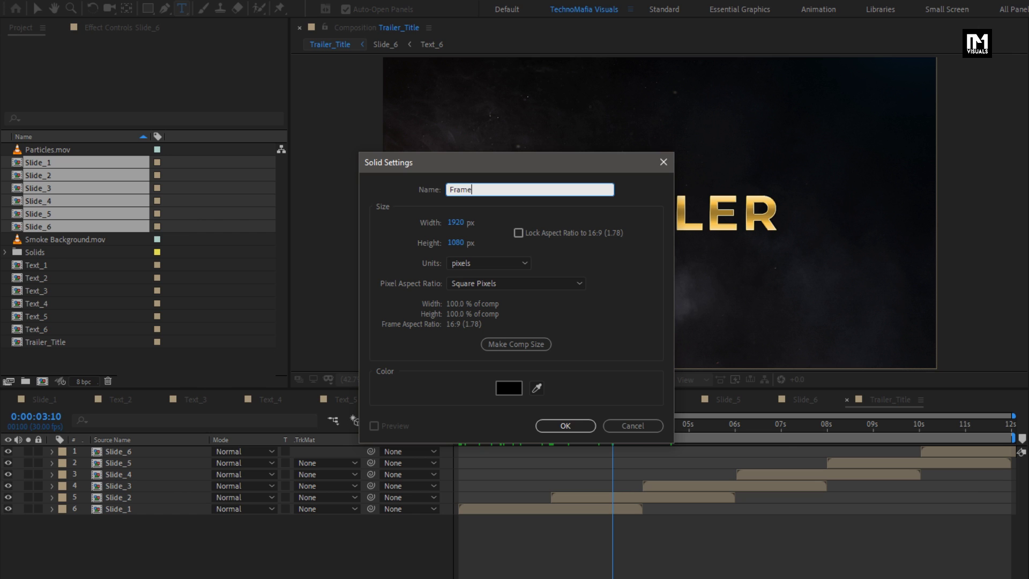
pyautogui.click(503, 388)
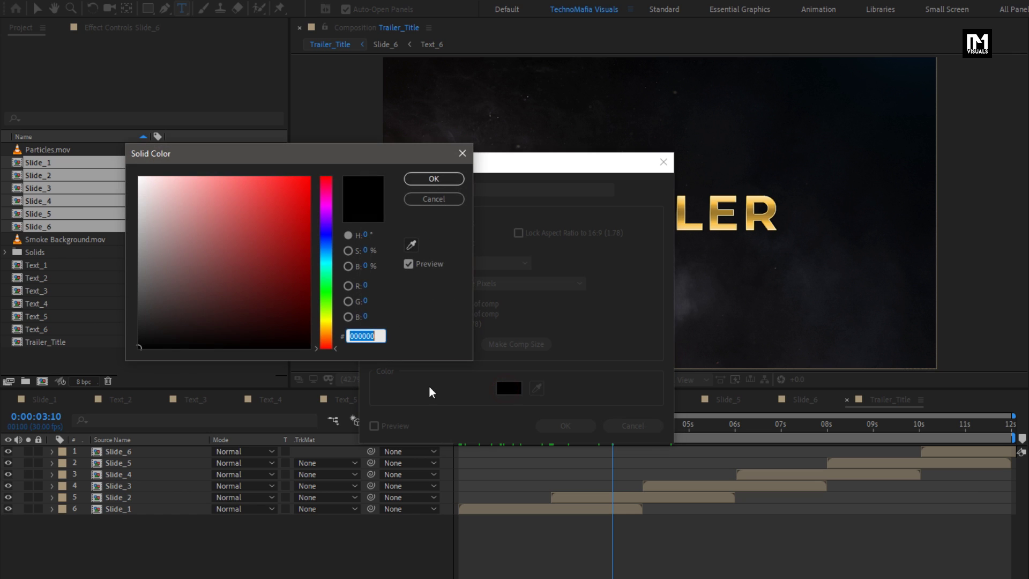
pyautogui.click(138, 347)
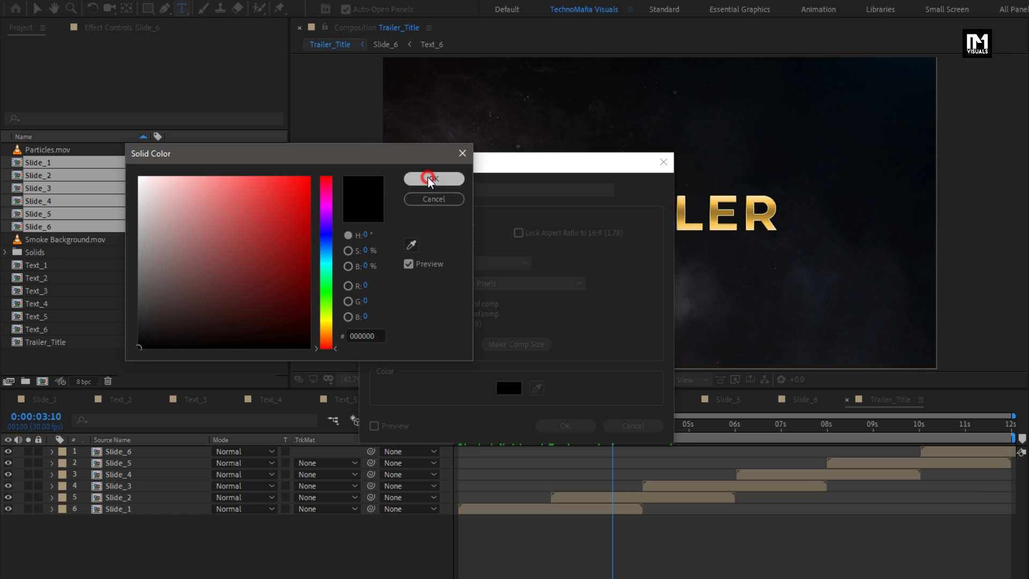
pyautogui.click(433, 179)
pyautogui.click(558, 425)
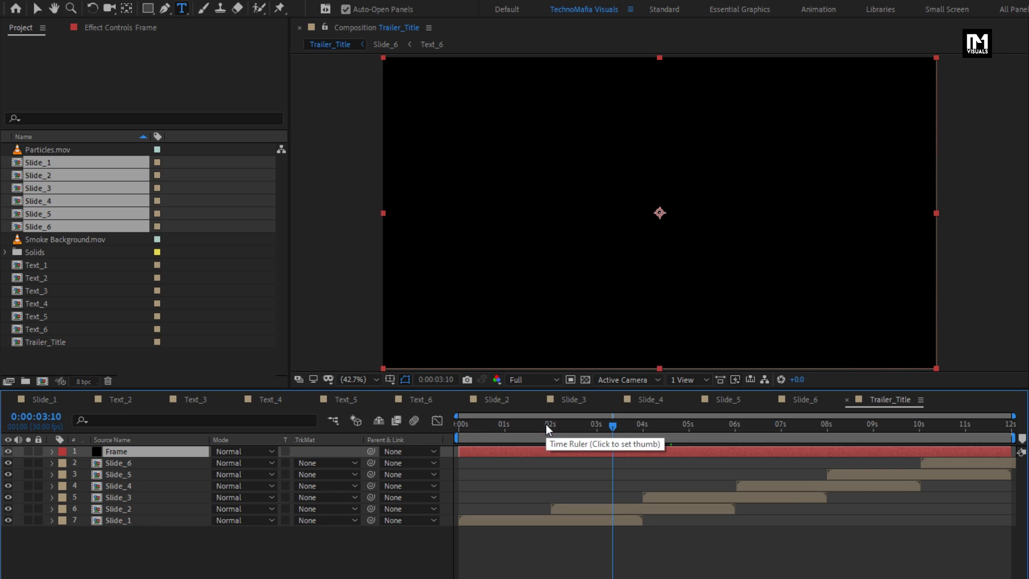
# Add a full-size rectangular mask to the Frame solid and set its top to 10 and bottom to 90 % of source.
pyautogui.doubleClick(145, 8)
pyautogui.press('v')
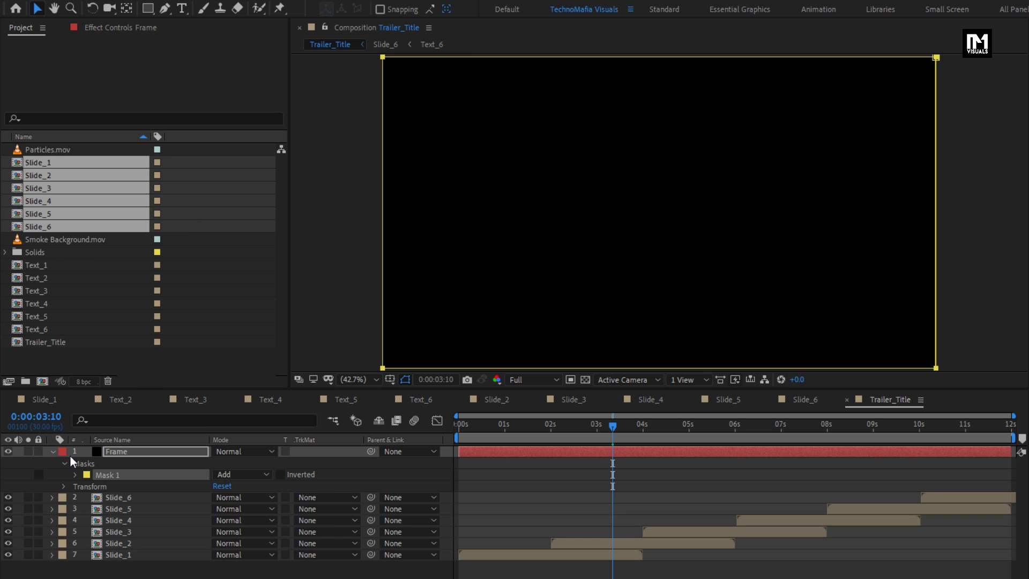
pyautogui.click(75, 475)
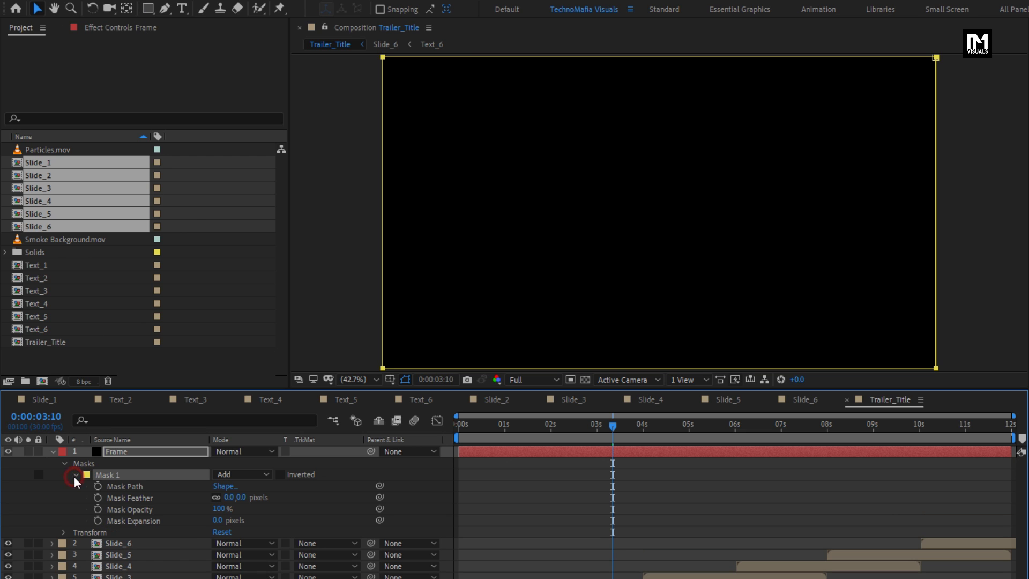
pyautogui.click(224, 486)
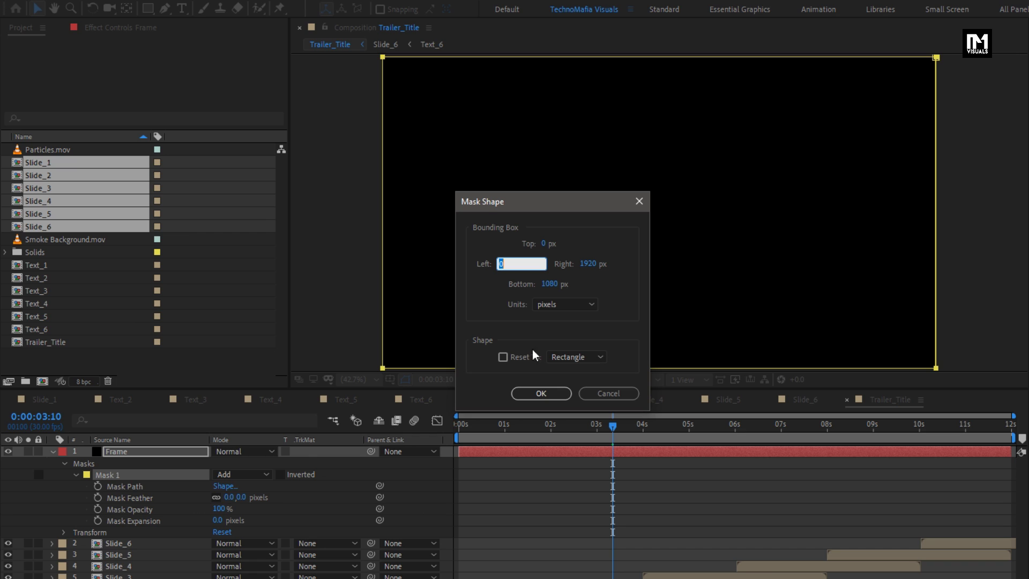
pyautogui.click(557, 305)
pyautogui.click(560, 363)
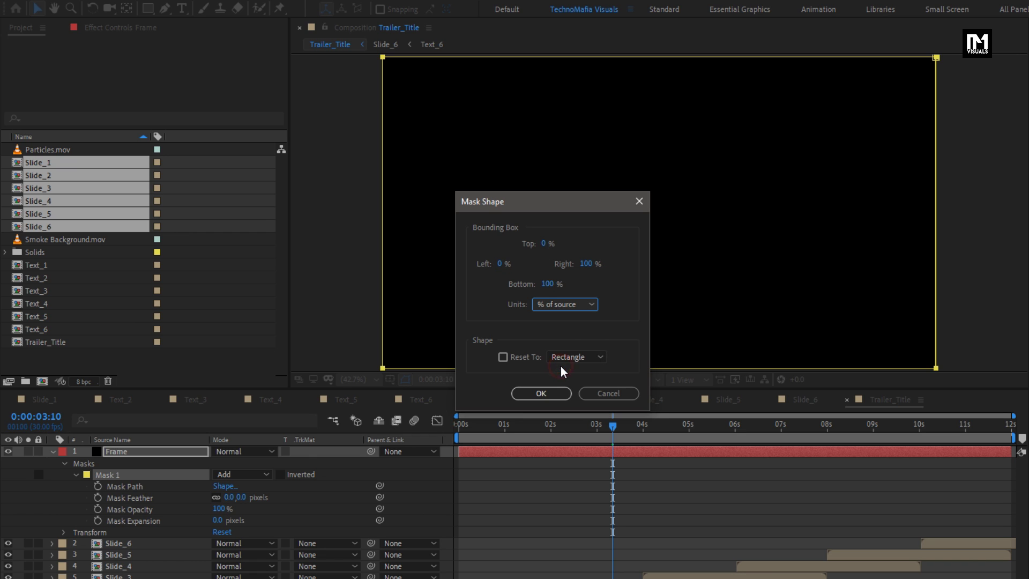
pyautogui.click(543, 243)
pyautogui.write('10')
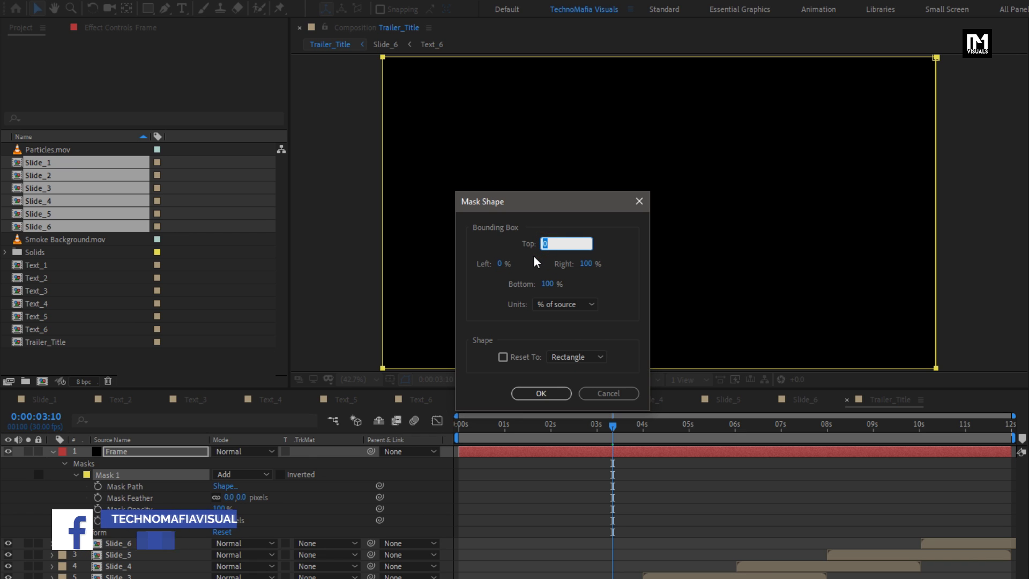
pyautogui.click(546, 284)
pyautogui.write('90')
pyautogui.click(540, 394)
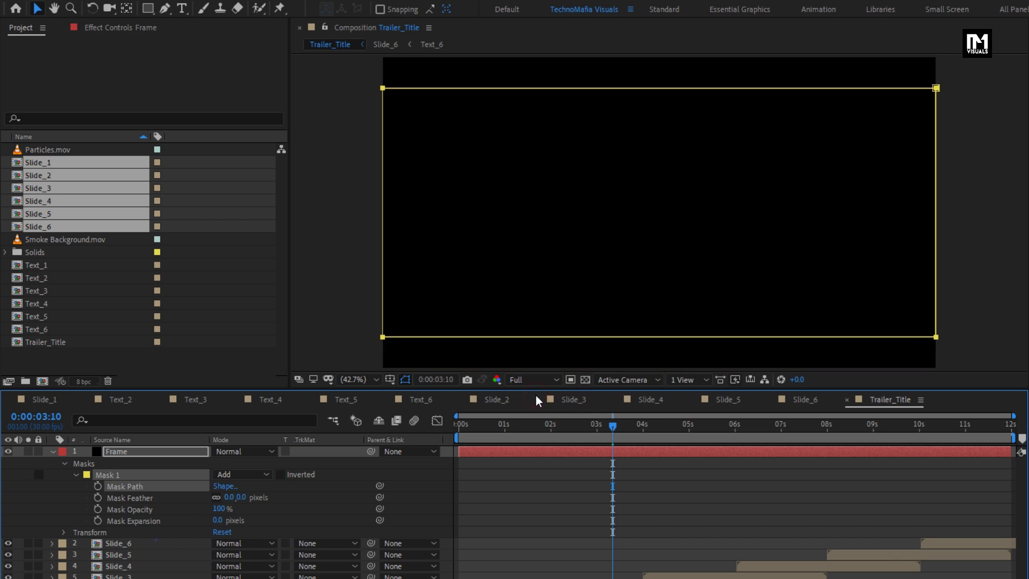
# Invert the Frame solid's mask to form letterbox bars, collapse the layer and return to the start of the composition.
pyautogui.click(281, 474)
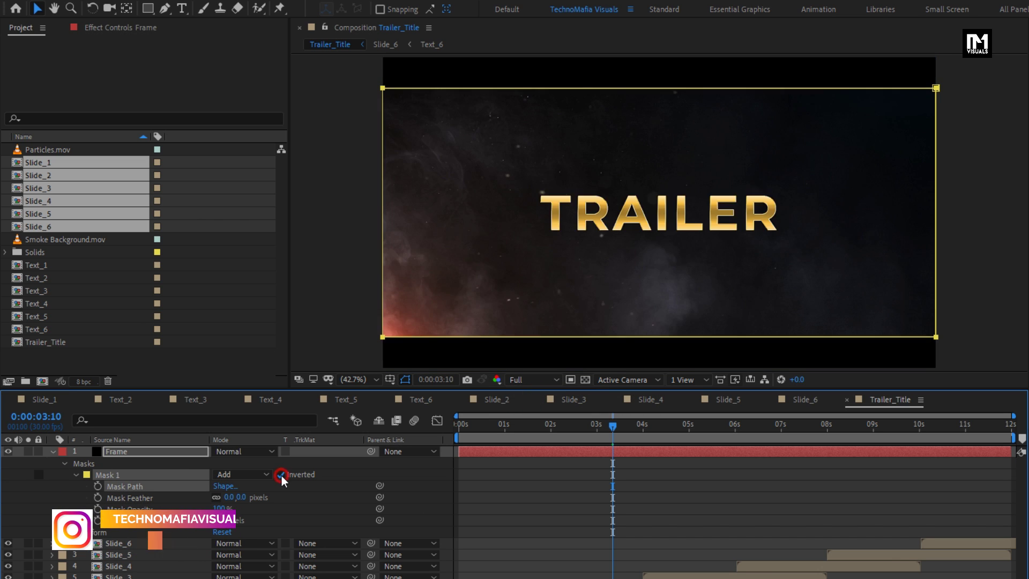
pyautogui.click(52, 452)
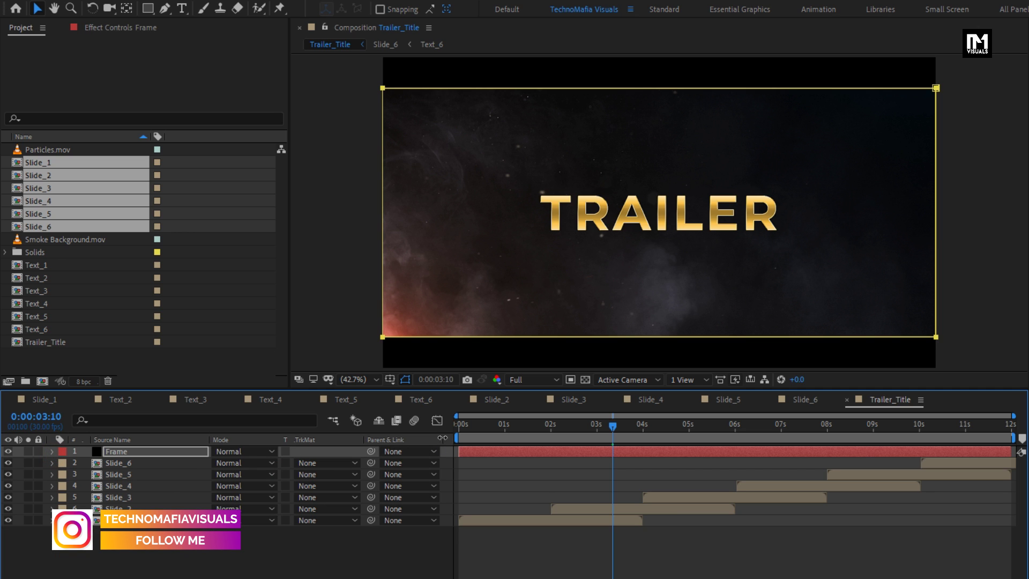
pyautogui.click(455, 425)
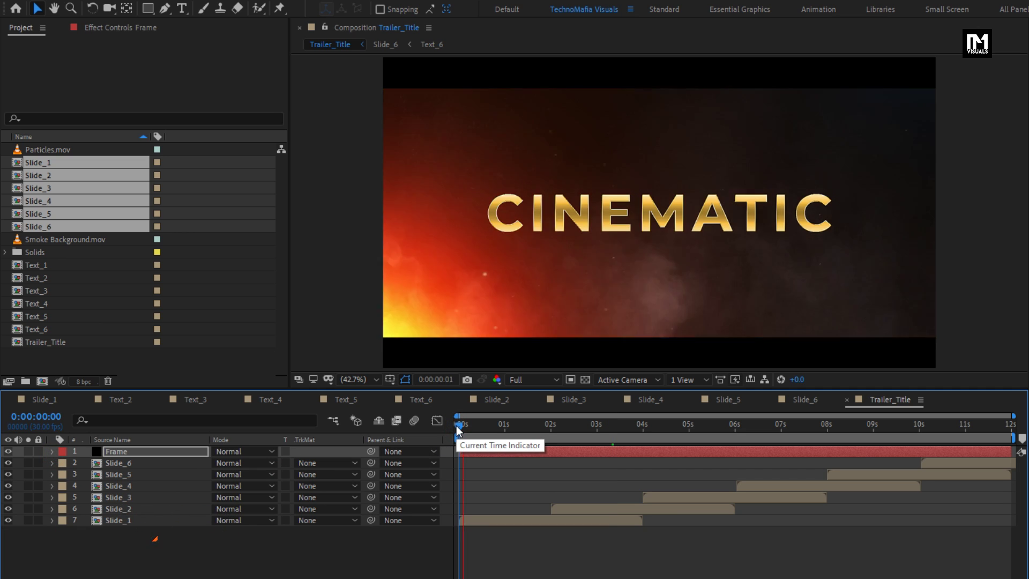